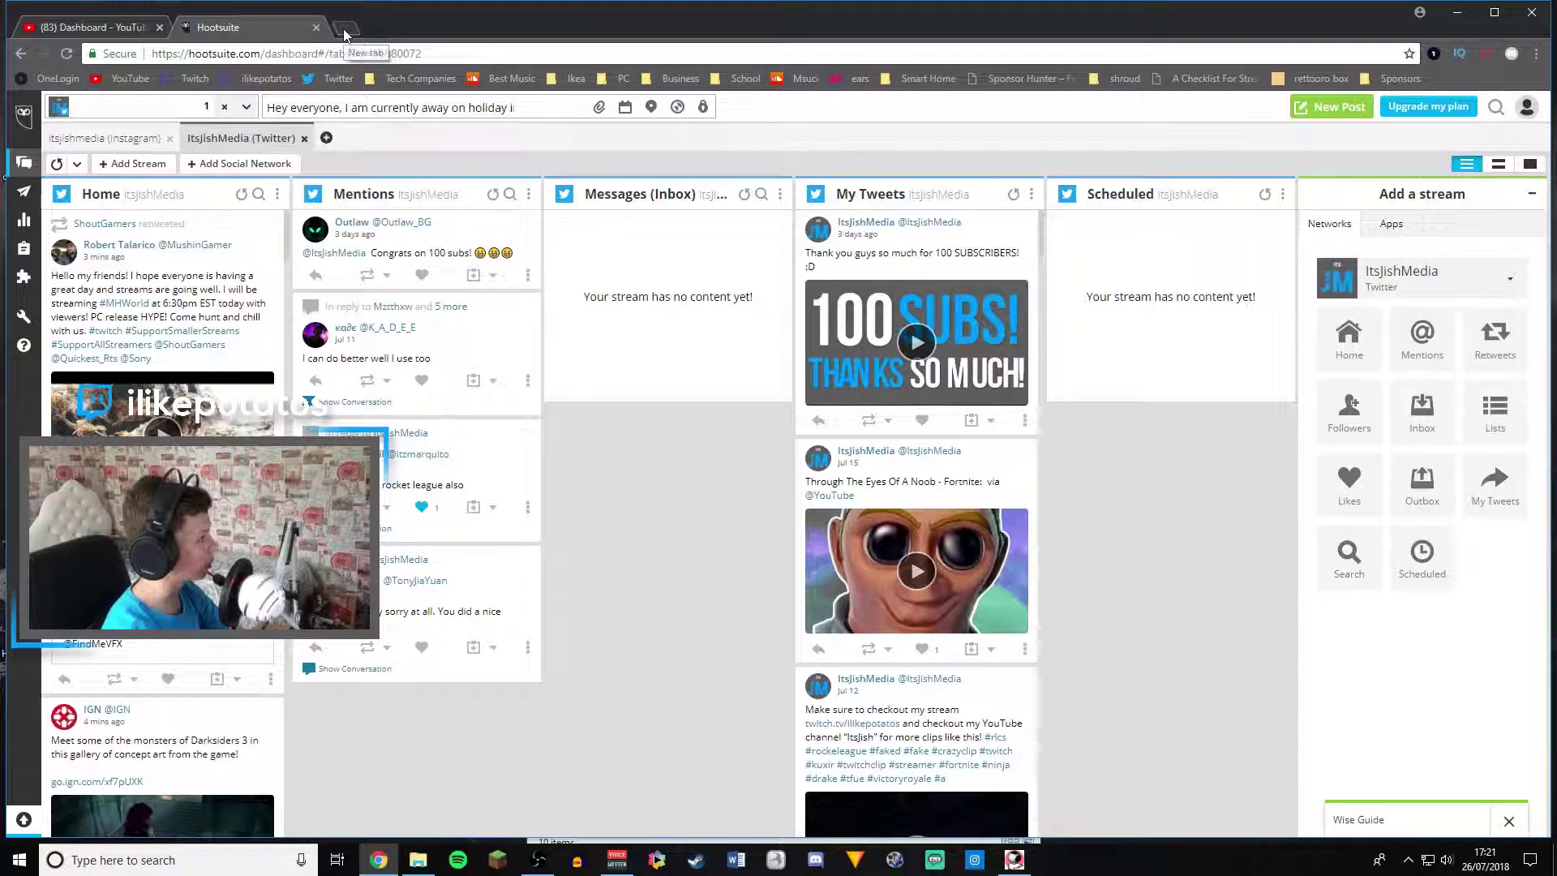
- Open hootsuite.com in a new browser tab and look over its home page
{"action": "left_click", "coordinate": [343, 31]}
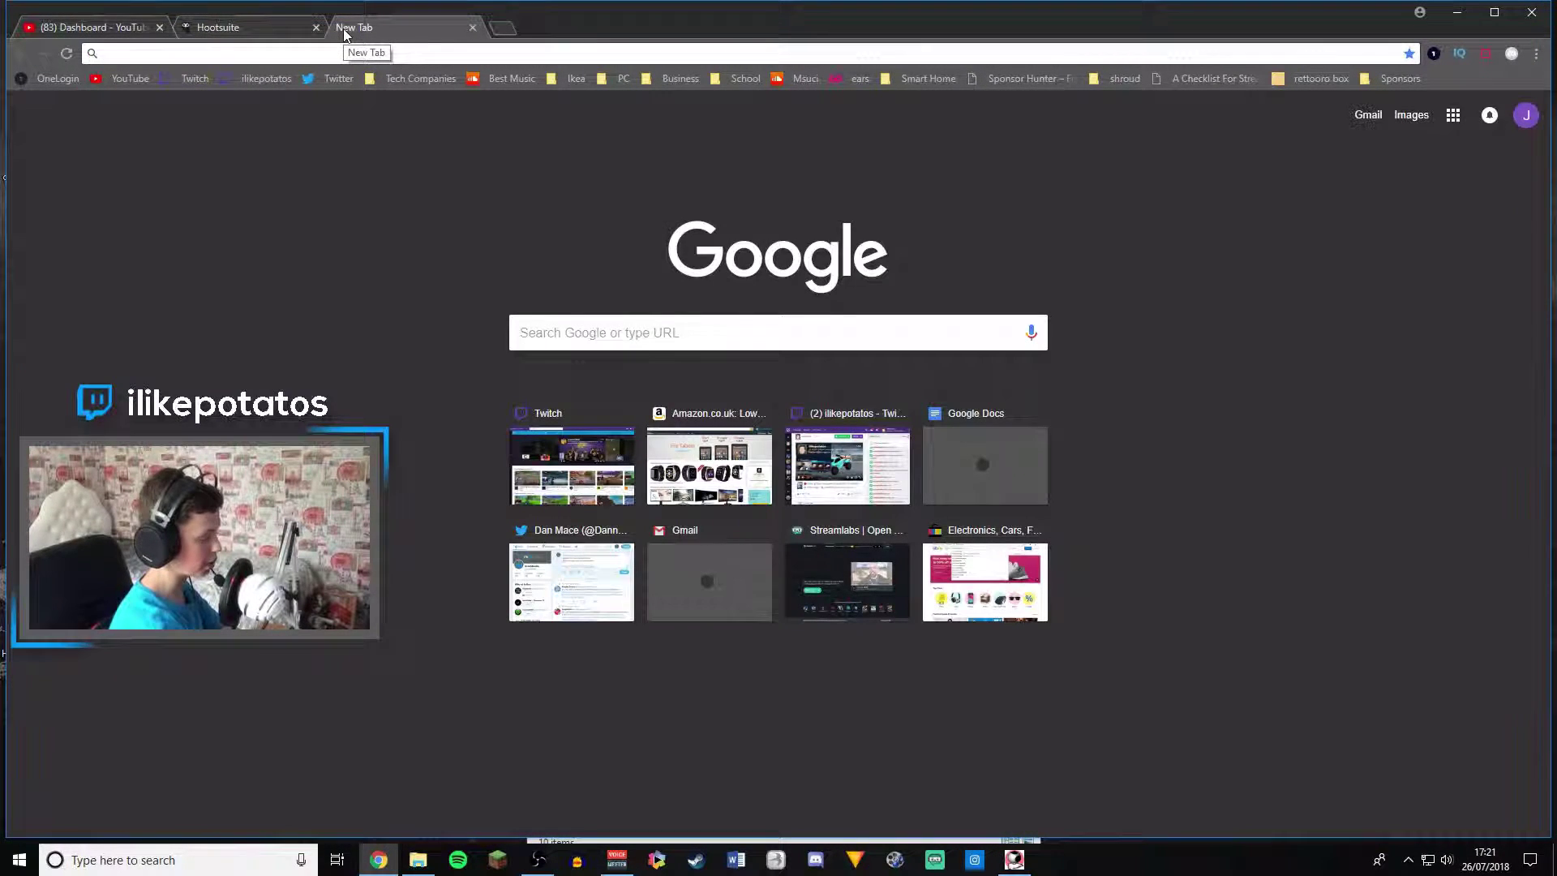
{"action": "type", "text": "hootsuite"}
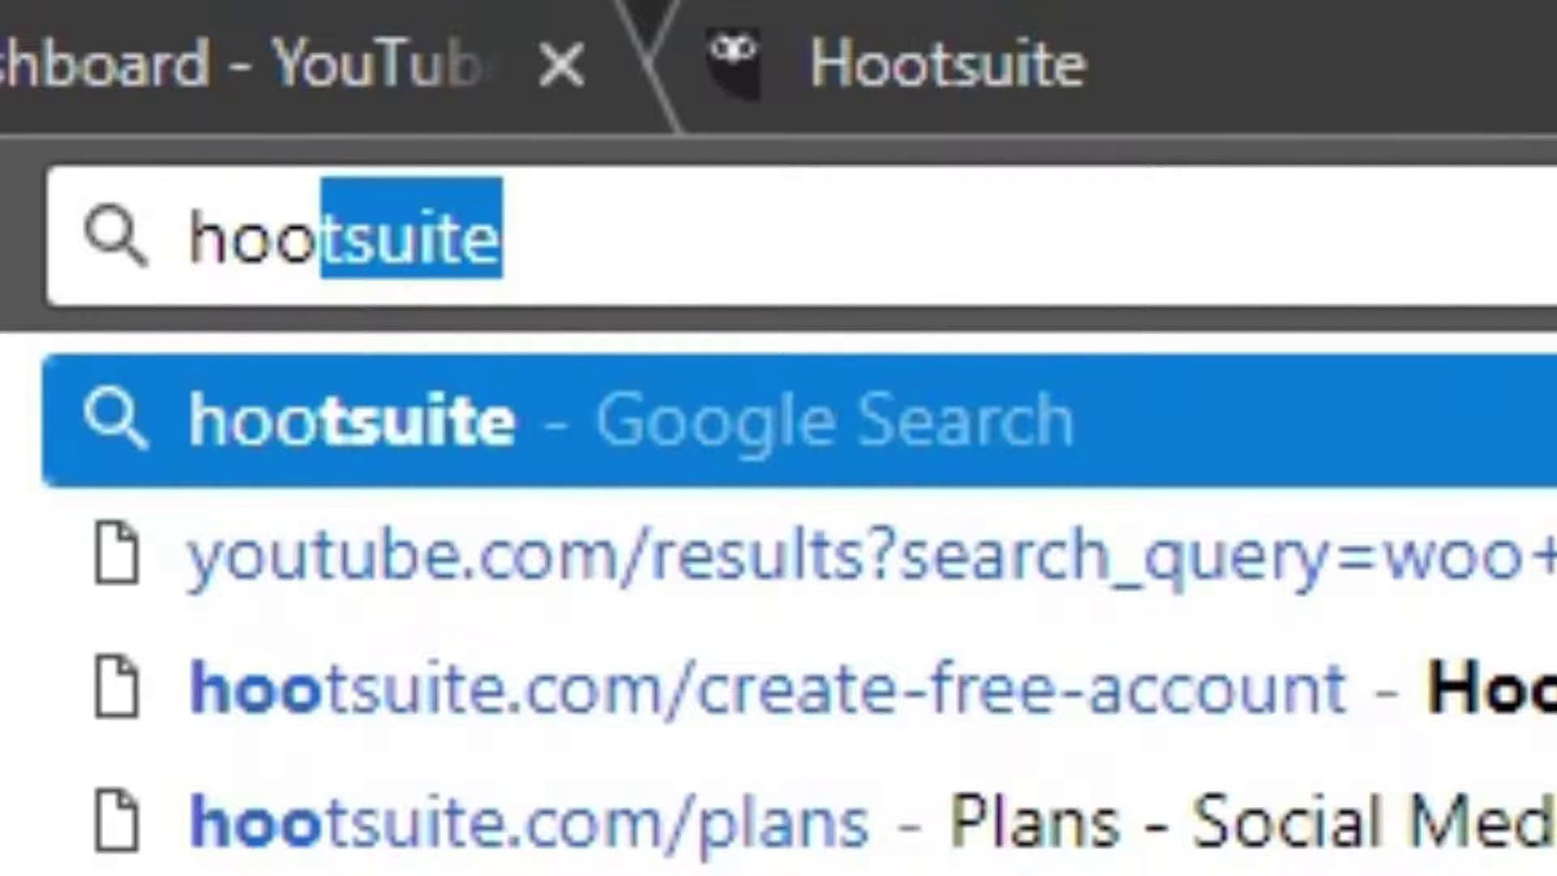
{"action": "key", "text": "Right"}
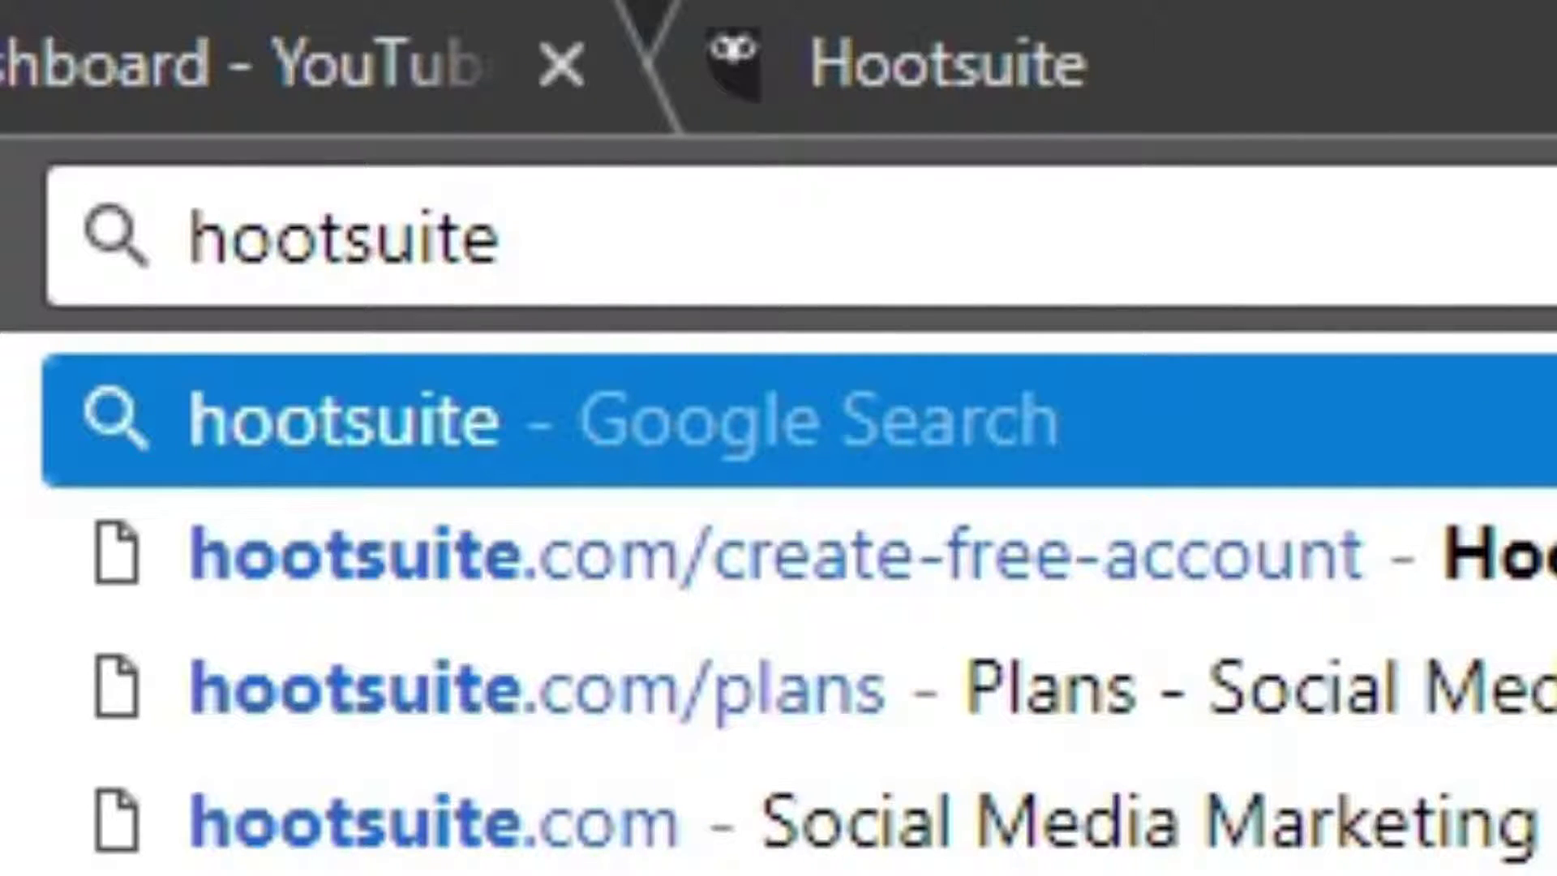
{"action": "type", "text": ".com"}
{"action": "key", "text": "Return"}
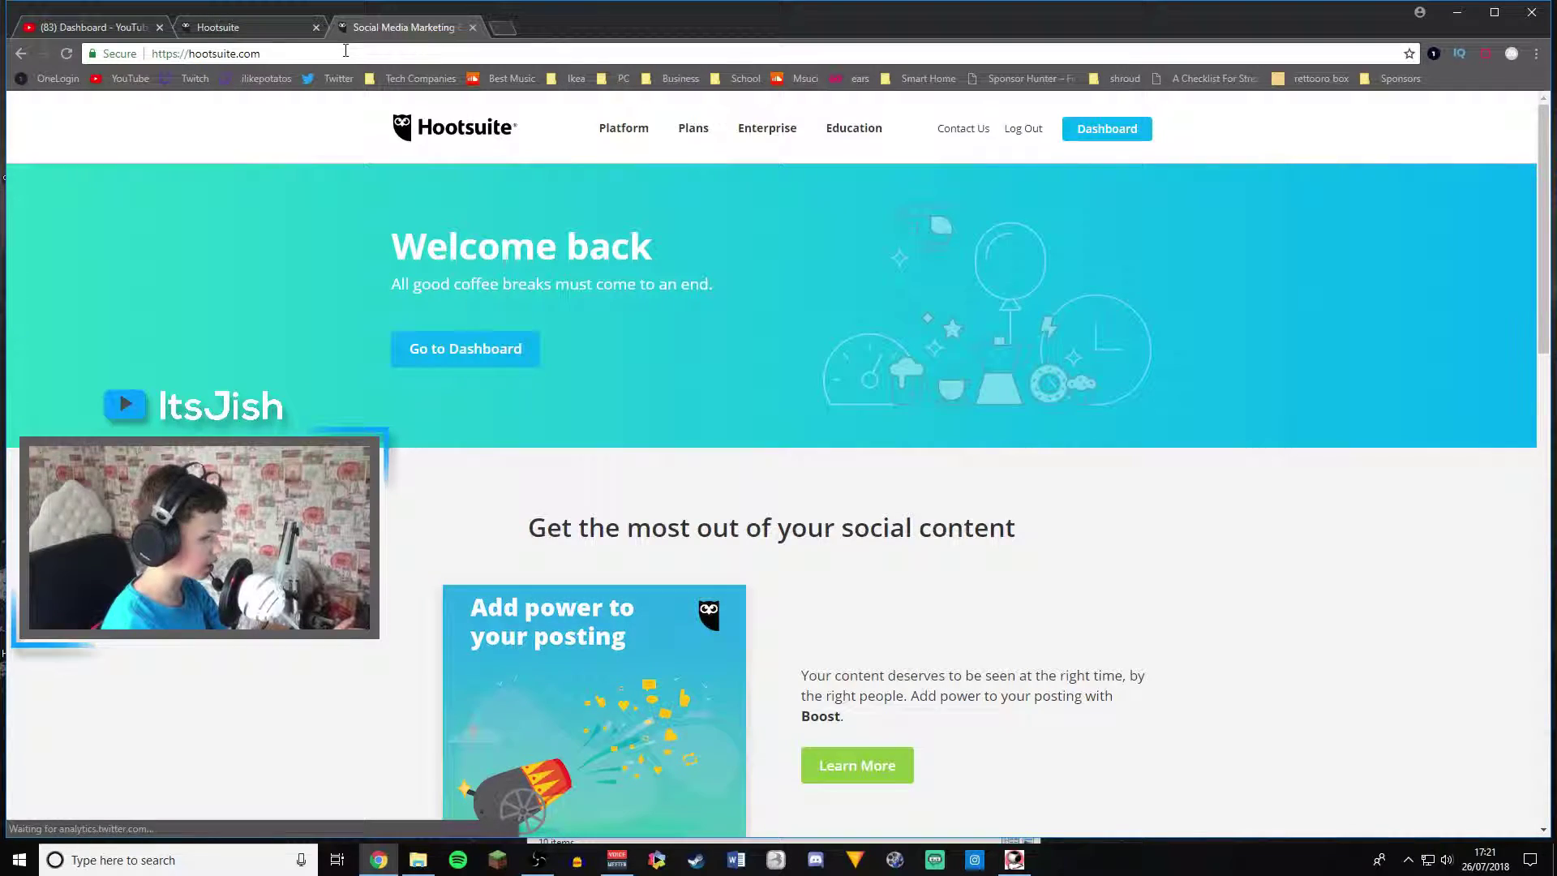
{"action": "scroll", "coordinate": [514, 284], "scroll_direction": "down", "scroll_amount": 12}
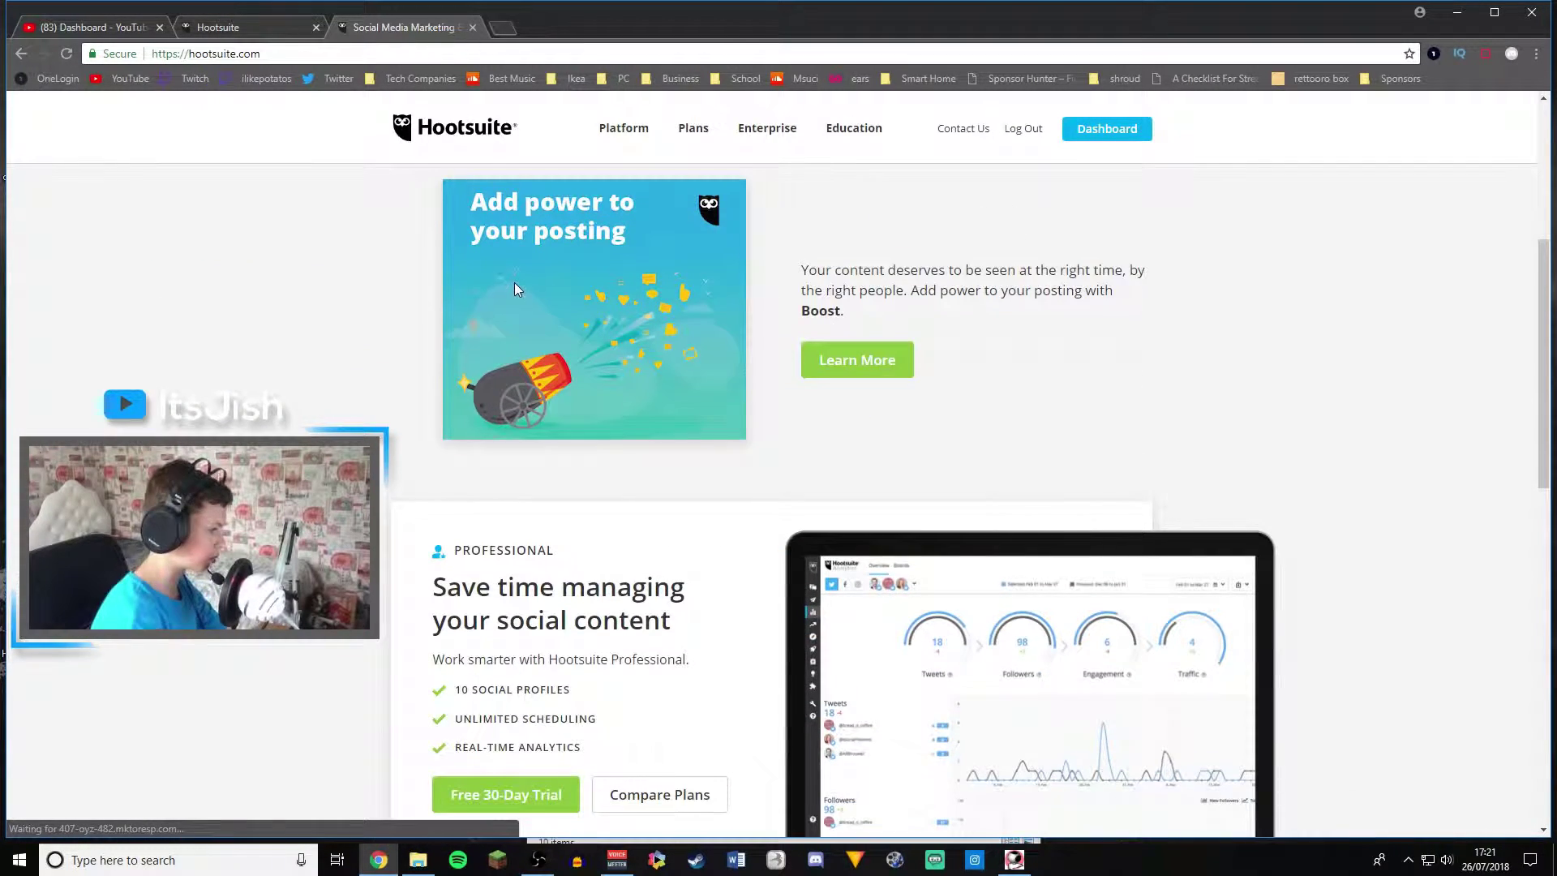
{"action": "scroll", "coordinate": [514, 283], "scroll_direction": "down", "scroll_amount": 3}
{"action": "scroll", "coordinate": [514, 283], "scroll_direction": "up", "scroll_amount": 15}
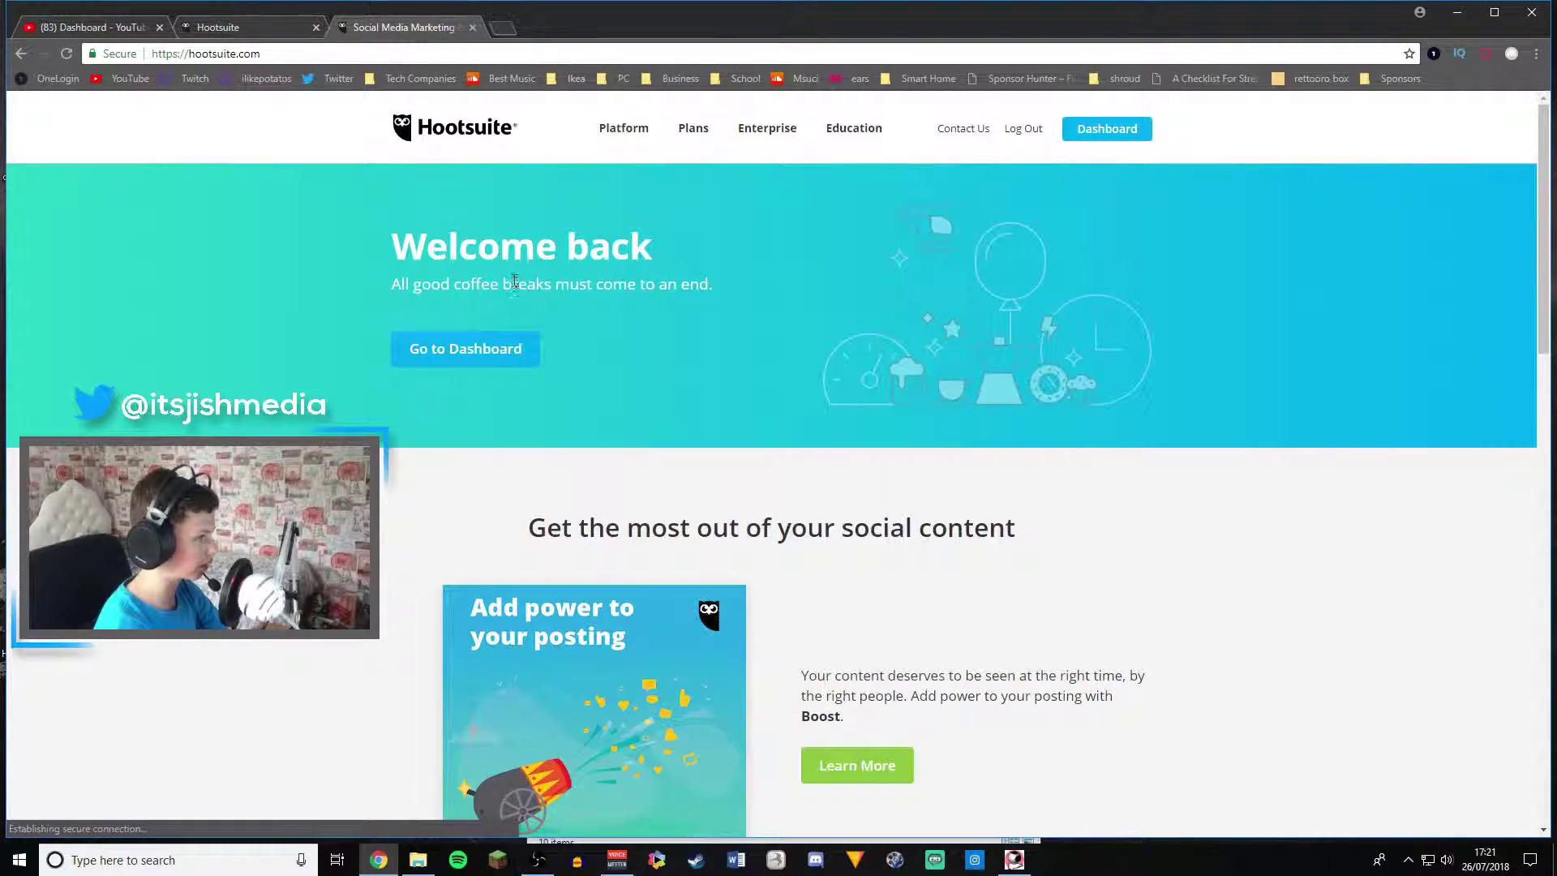
{"action": "left_click", "coordinate": [471, 354]}
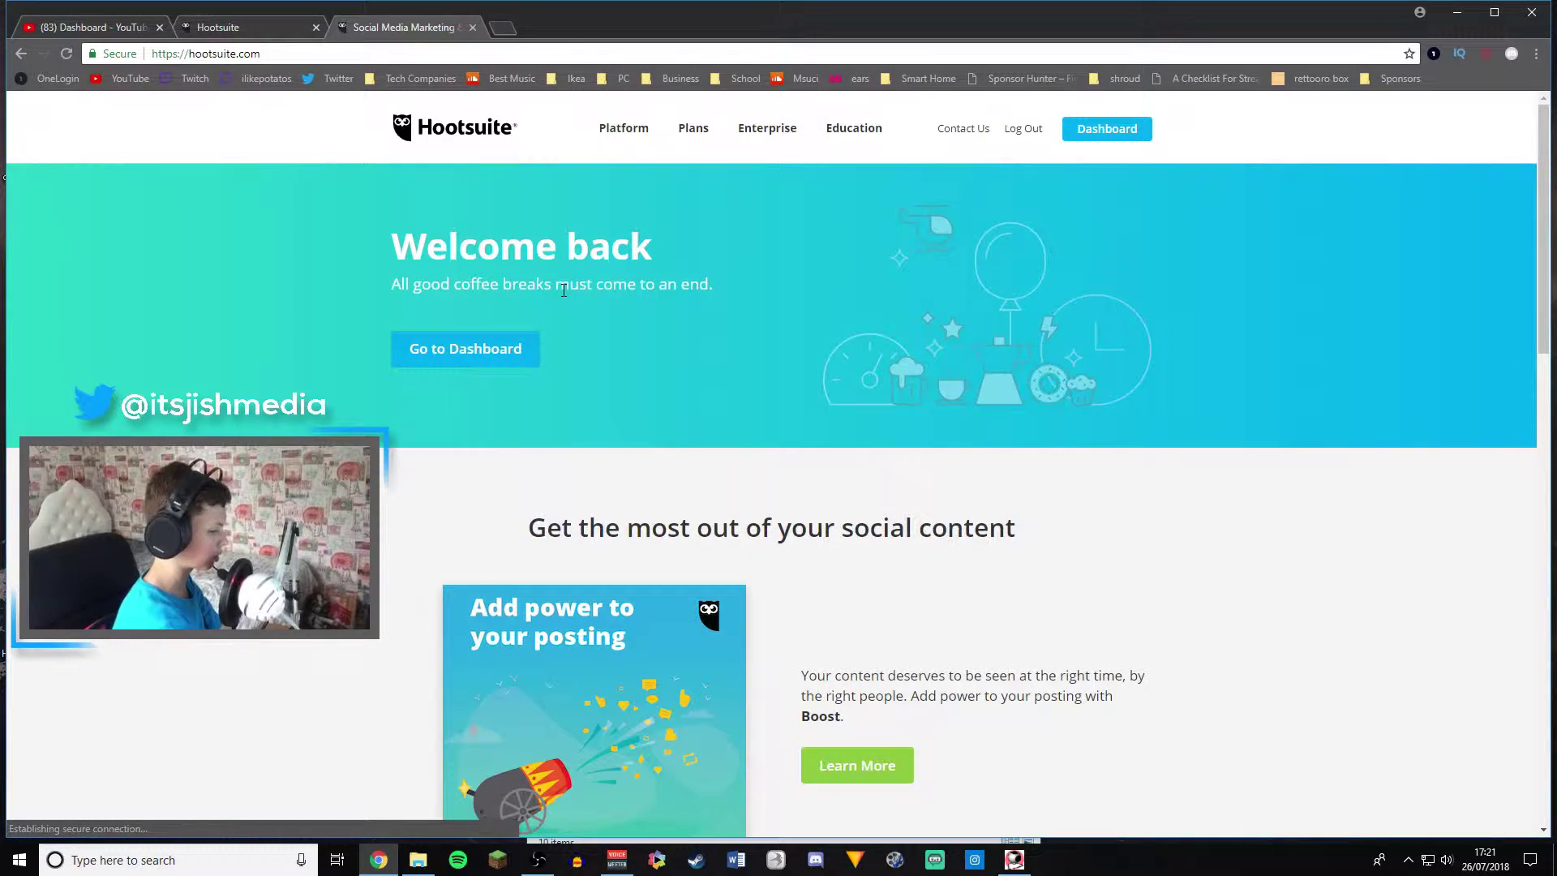
- Open hootsuite.com in a maximized incognito window and proceed to the sign-up plans
{"action": "key", "text": "ctrl+shift+n"}
{"action": "double_click", "coordinate": [391, 20]}
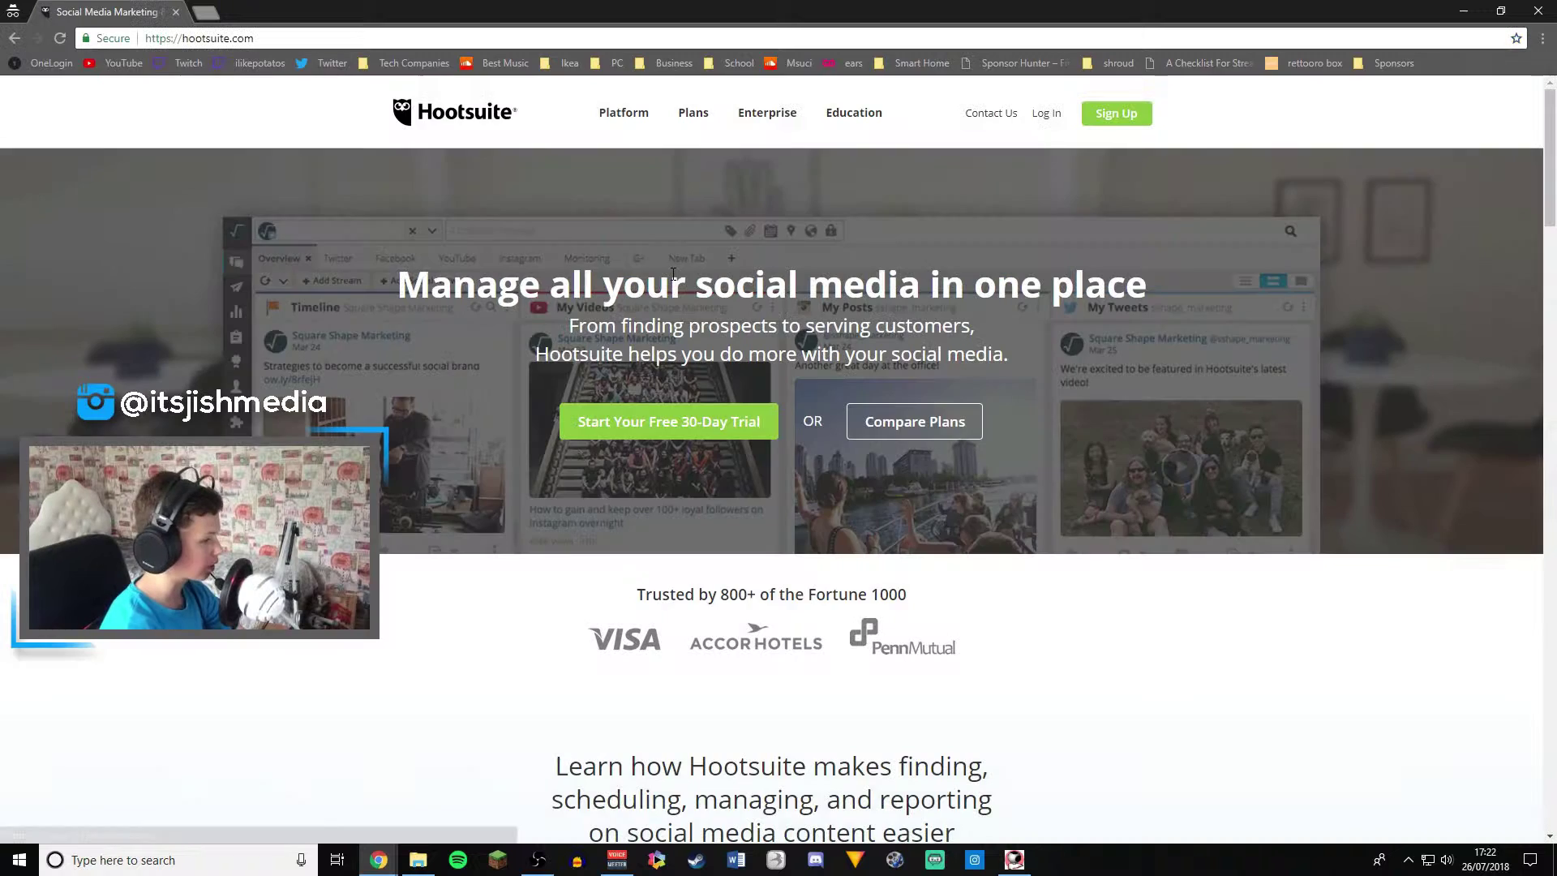
{"action": "left_click", "coordinate": [1108, 121]}
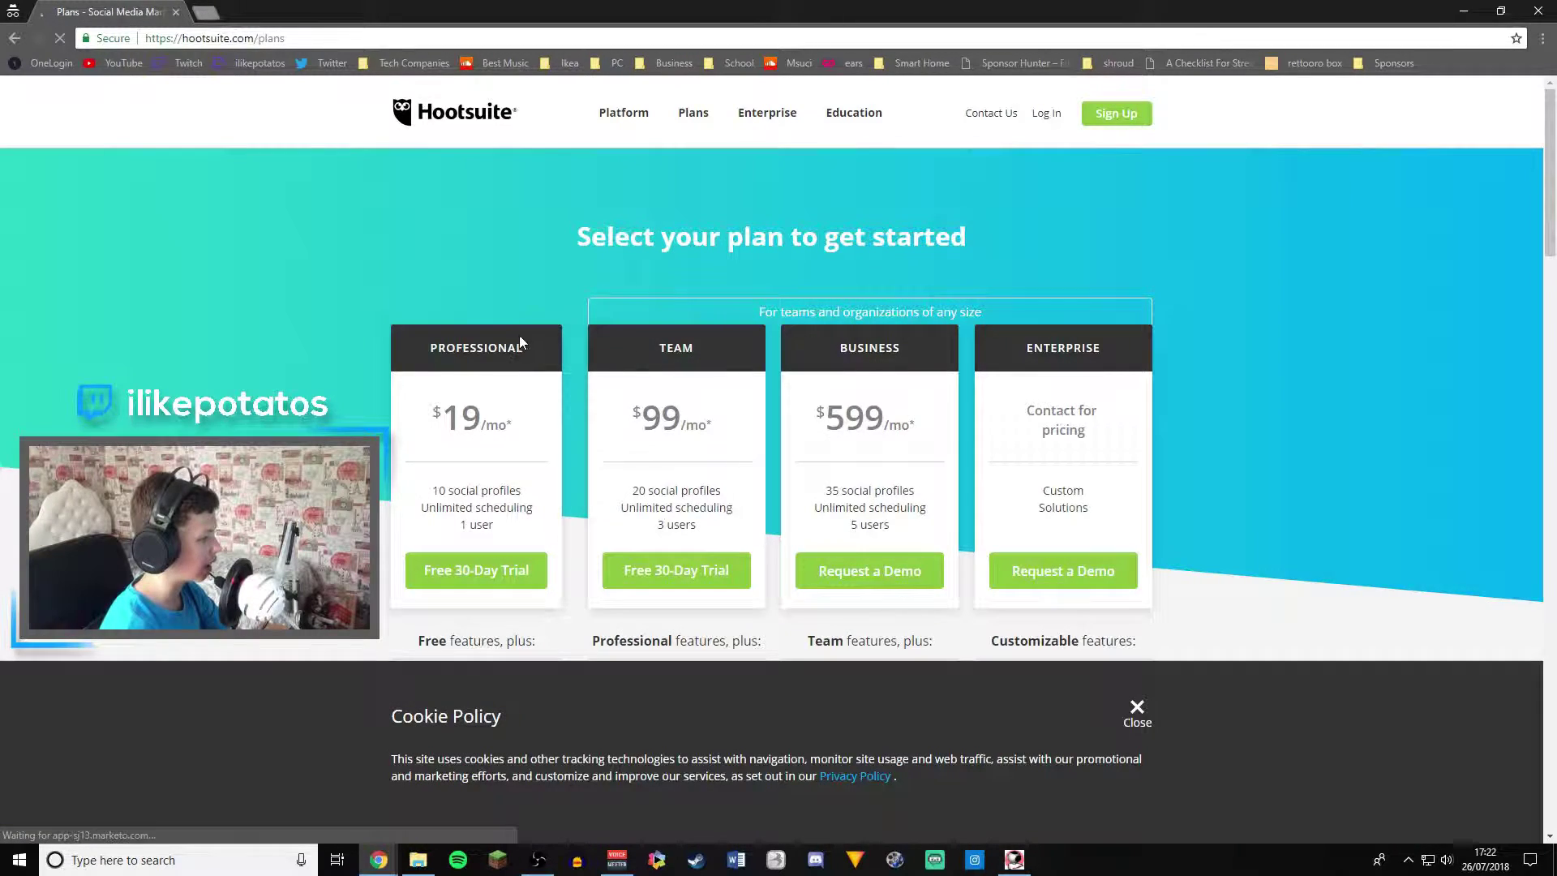
- Dismiss the cookie notice and compare the prices and features of the Professional, Team, Business and Enterprise plans
{"action": "scroll", "coordinate": [519, 341], "scroll_direction": "down", "scroll_amount": 3}
{"action": "left_click", "coordinate": [1139, 709]}
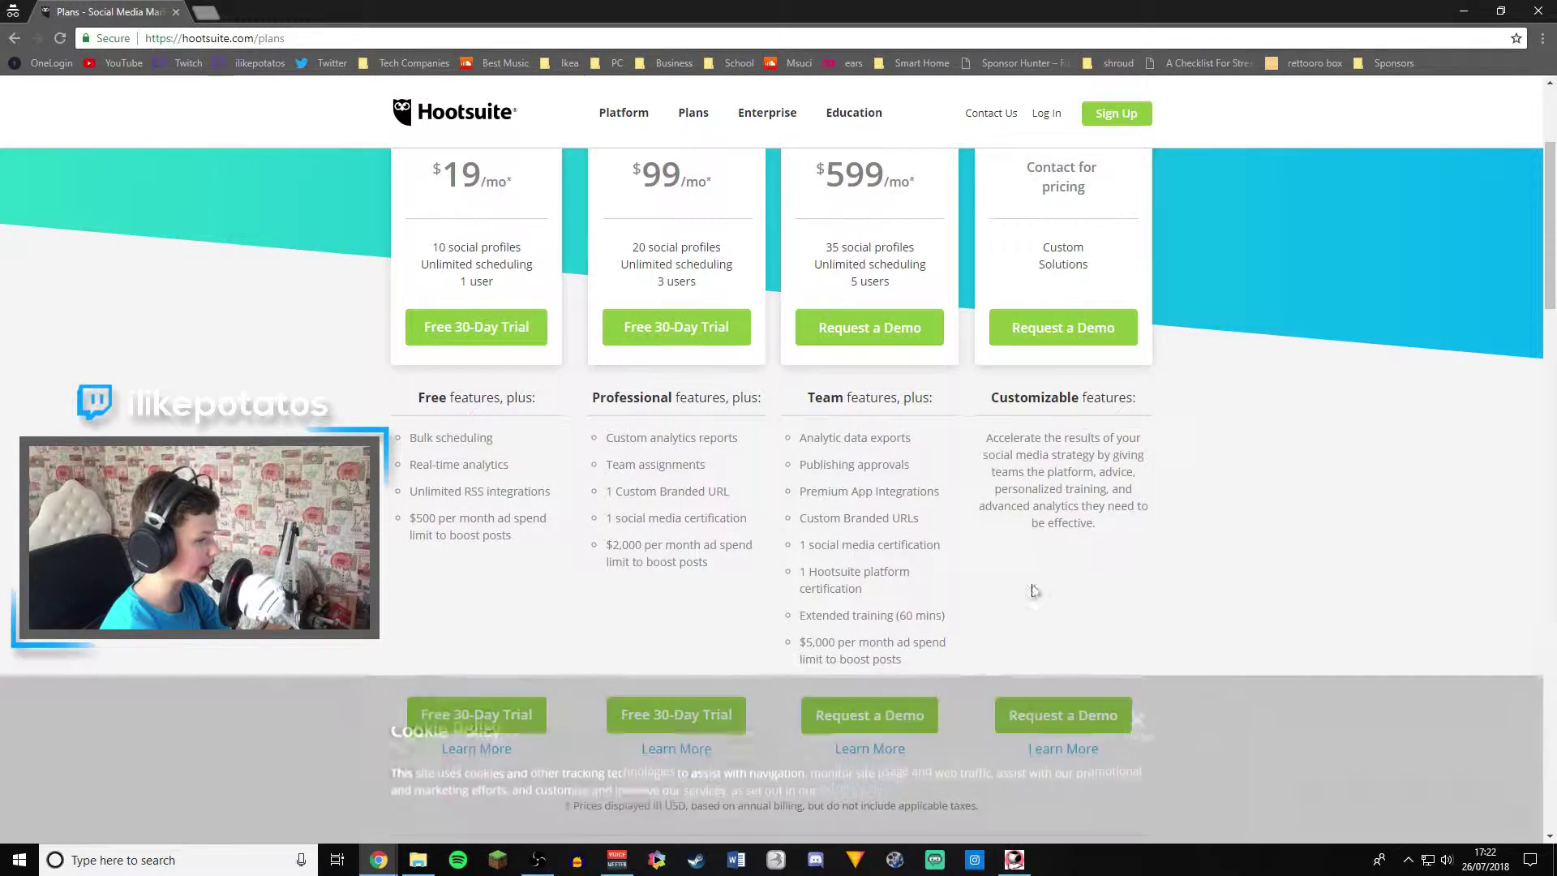
{"action": "scroll", "coordinate": [811, 487], "scroll_direction": "up", "scroll_amount": 1}
{"action": "left_click_drag", "start_coordinate": [403, 246], "coordinate": [1103, 267]}
{"action": "left_click", "coordinate": [1111, 266]}
{"action": "scroll", "coordinate": [1038, 312], "scroll_direction": "down", "scroll_amount": 1}
- Find the limited Free plan below the paid plans and start signing up for it
{"action": "scroll", "coordinate": [1038, 311], "scroll_direction": "down", "scroll_amount": 5}
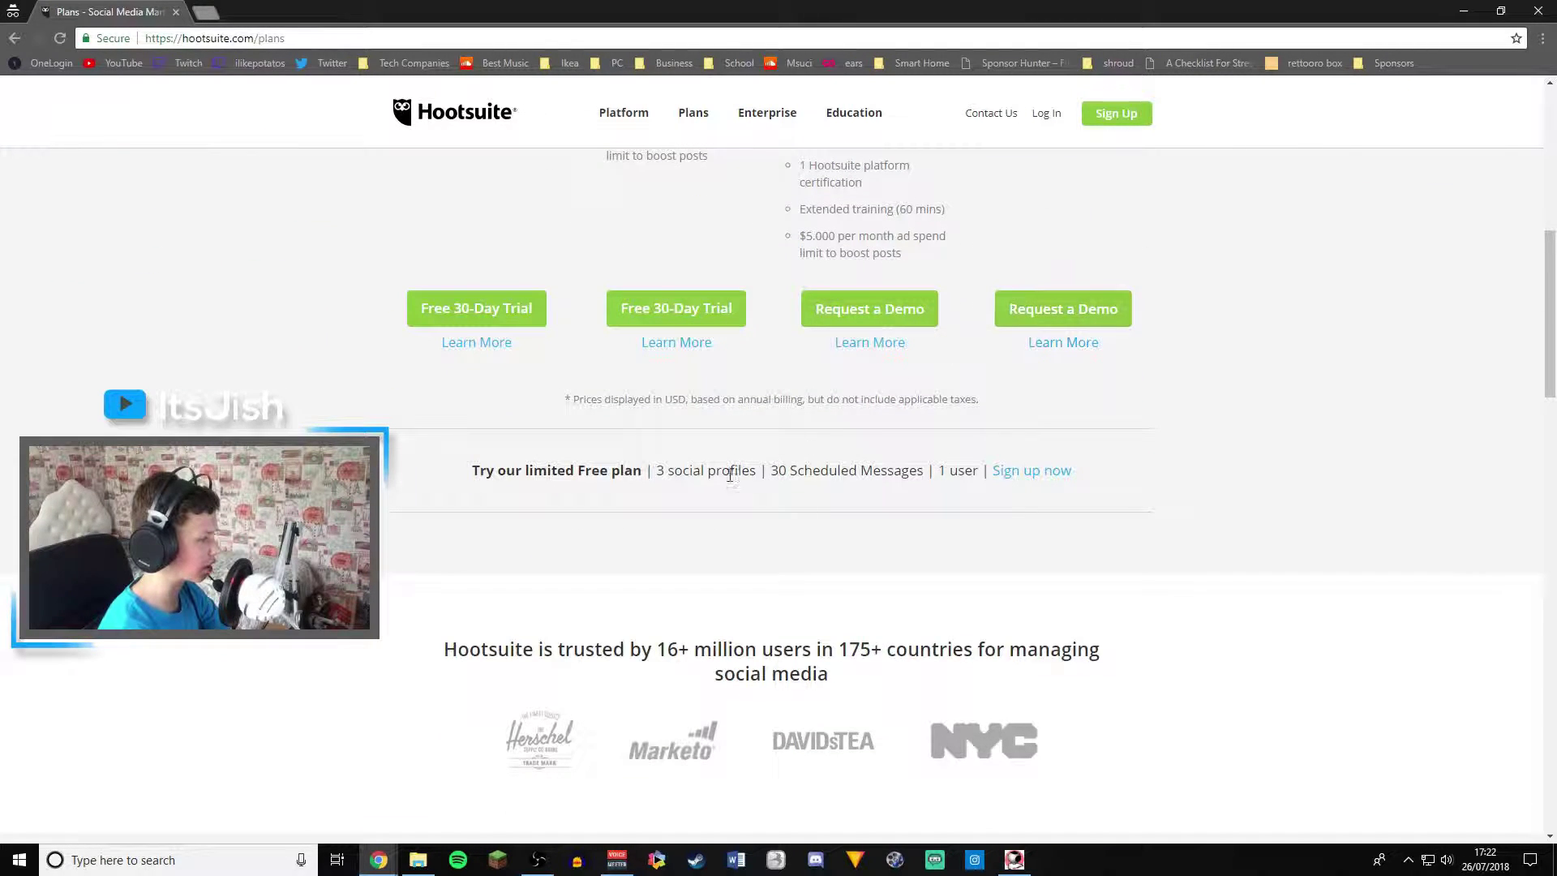
{"action": "left_click_drag", "start_coordinate": [478, 475], "coordinate": [724, 469]}
{"action": "left_click", "coordinate": [754, 467]}
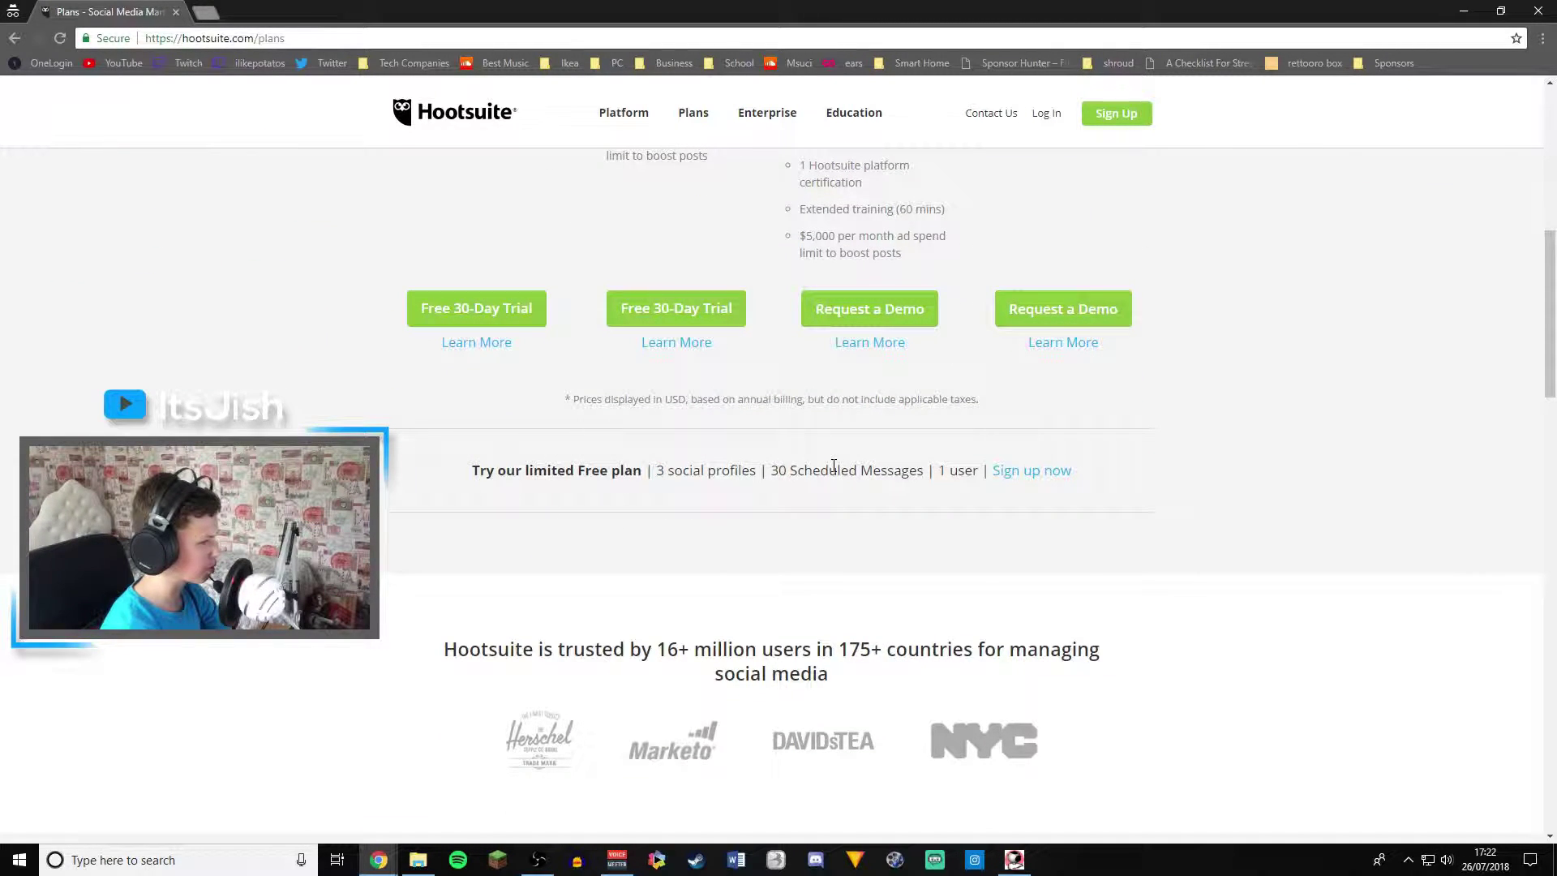
{"action": "left_click", "coordinate": [1012, 472]}
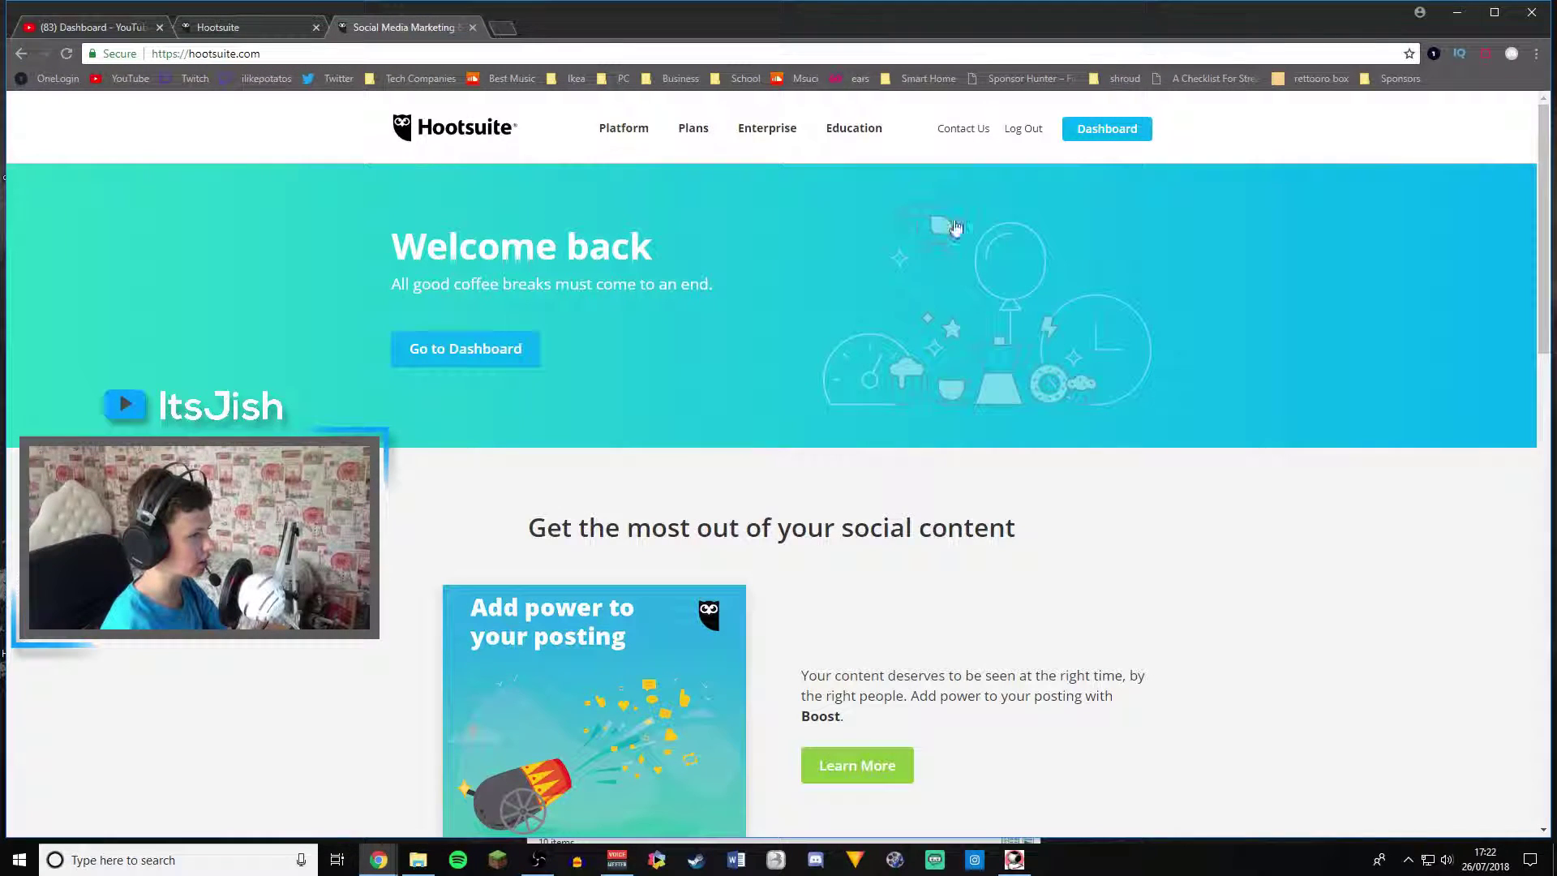
- Return to the signed-in Hootsuite window, open the dashboard and maximize the window
{"action": "left_click", "coordinate": [1083, 131]}
{"action": "key", "text": "super+Up"}
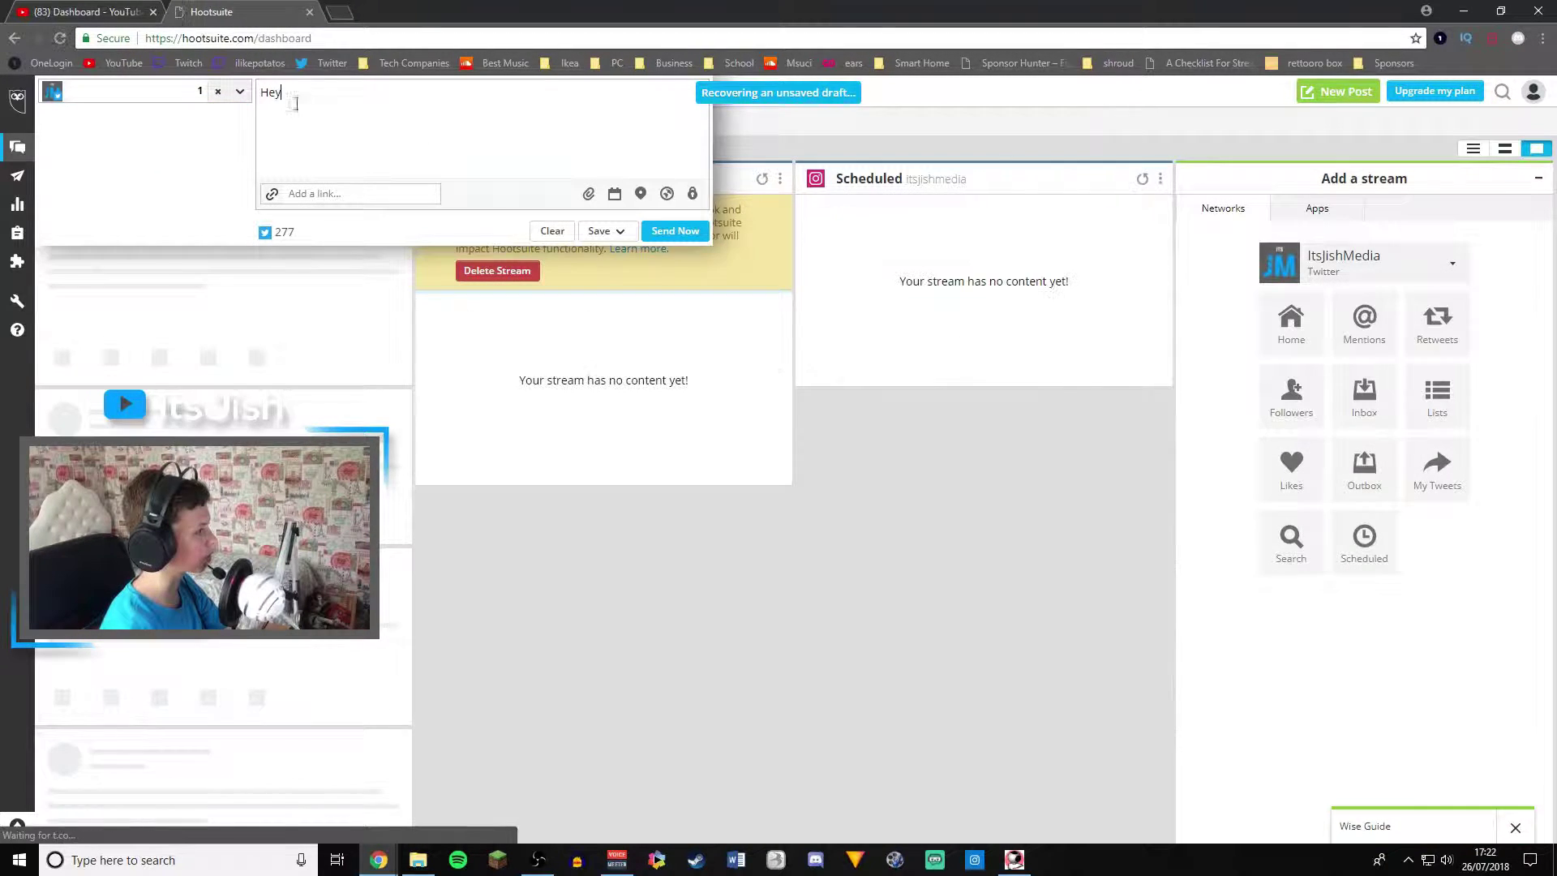
- Clear the recovered draft text from the message composer and collapse the composer
{"action": "type", "text": "="}
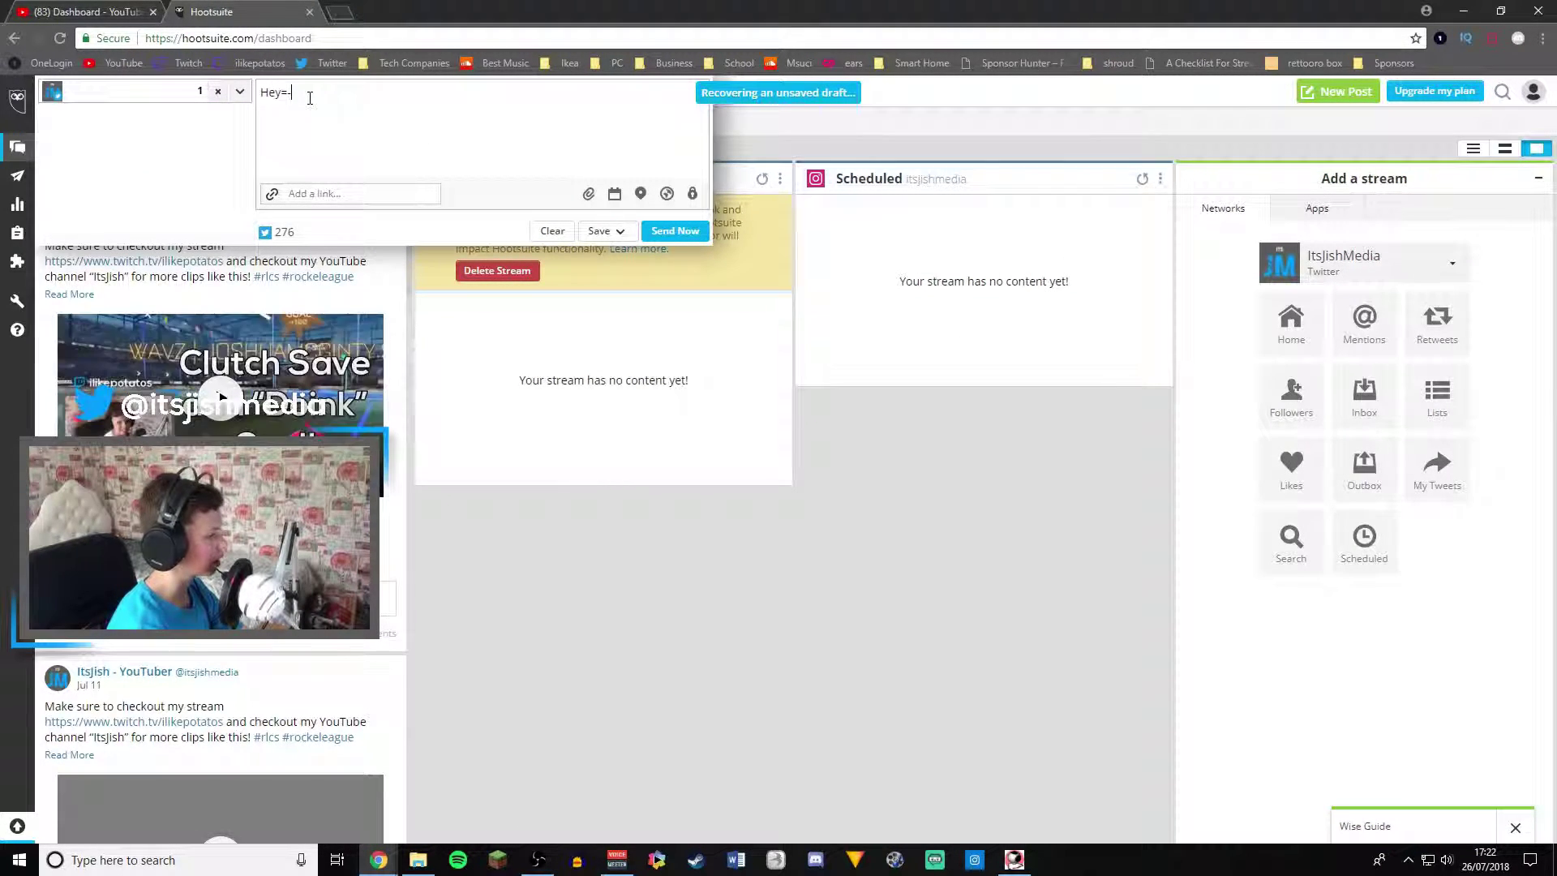
{"action": "type", "text": "-="}
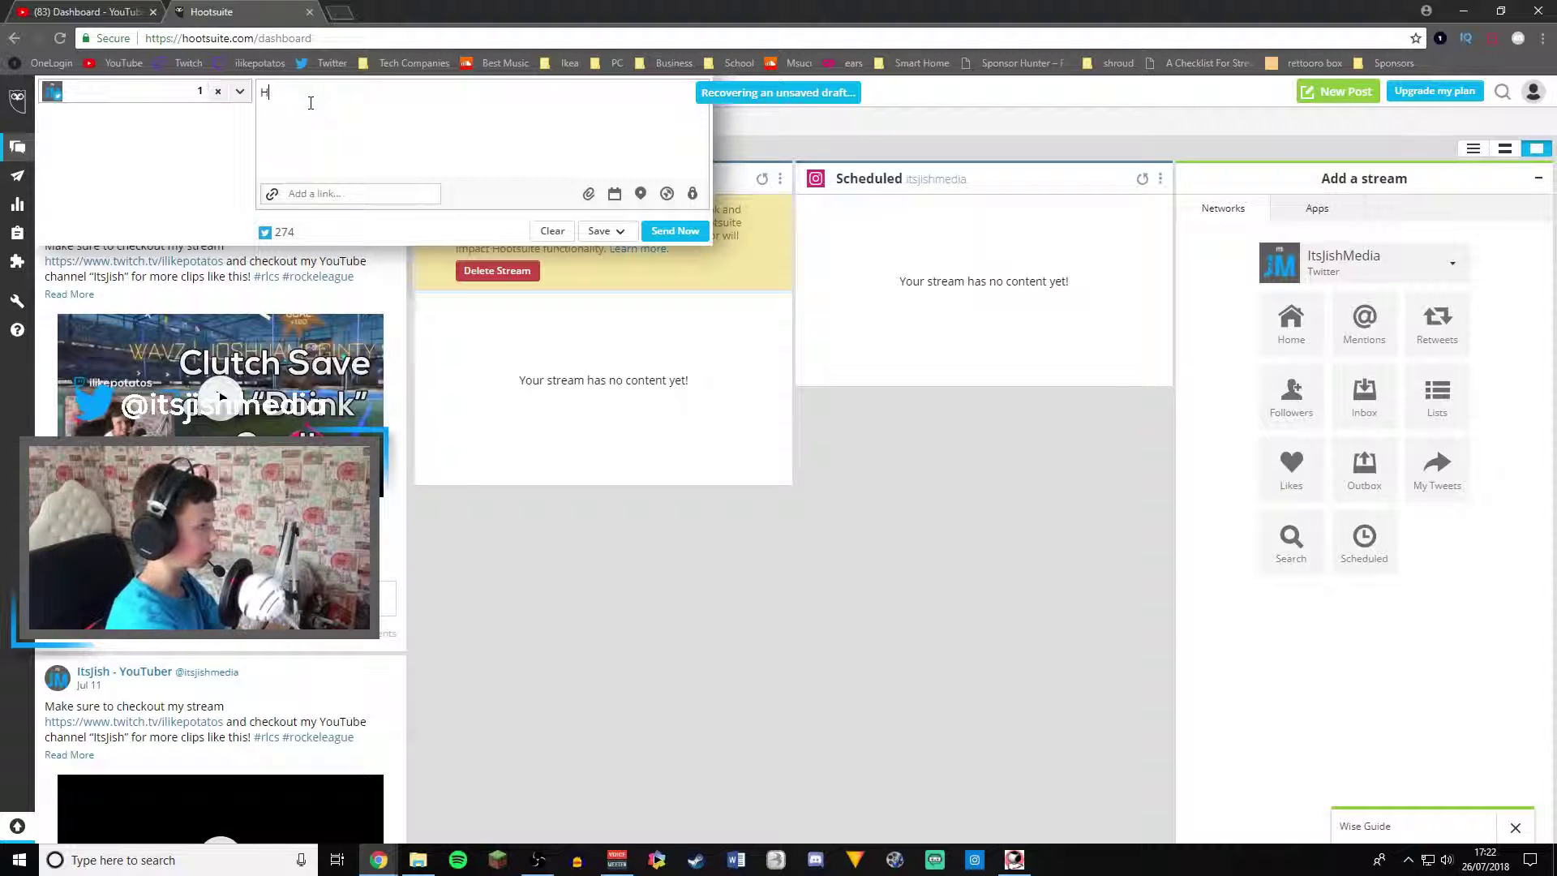
{"action": "left_click", "coordinate": [752, 497]}
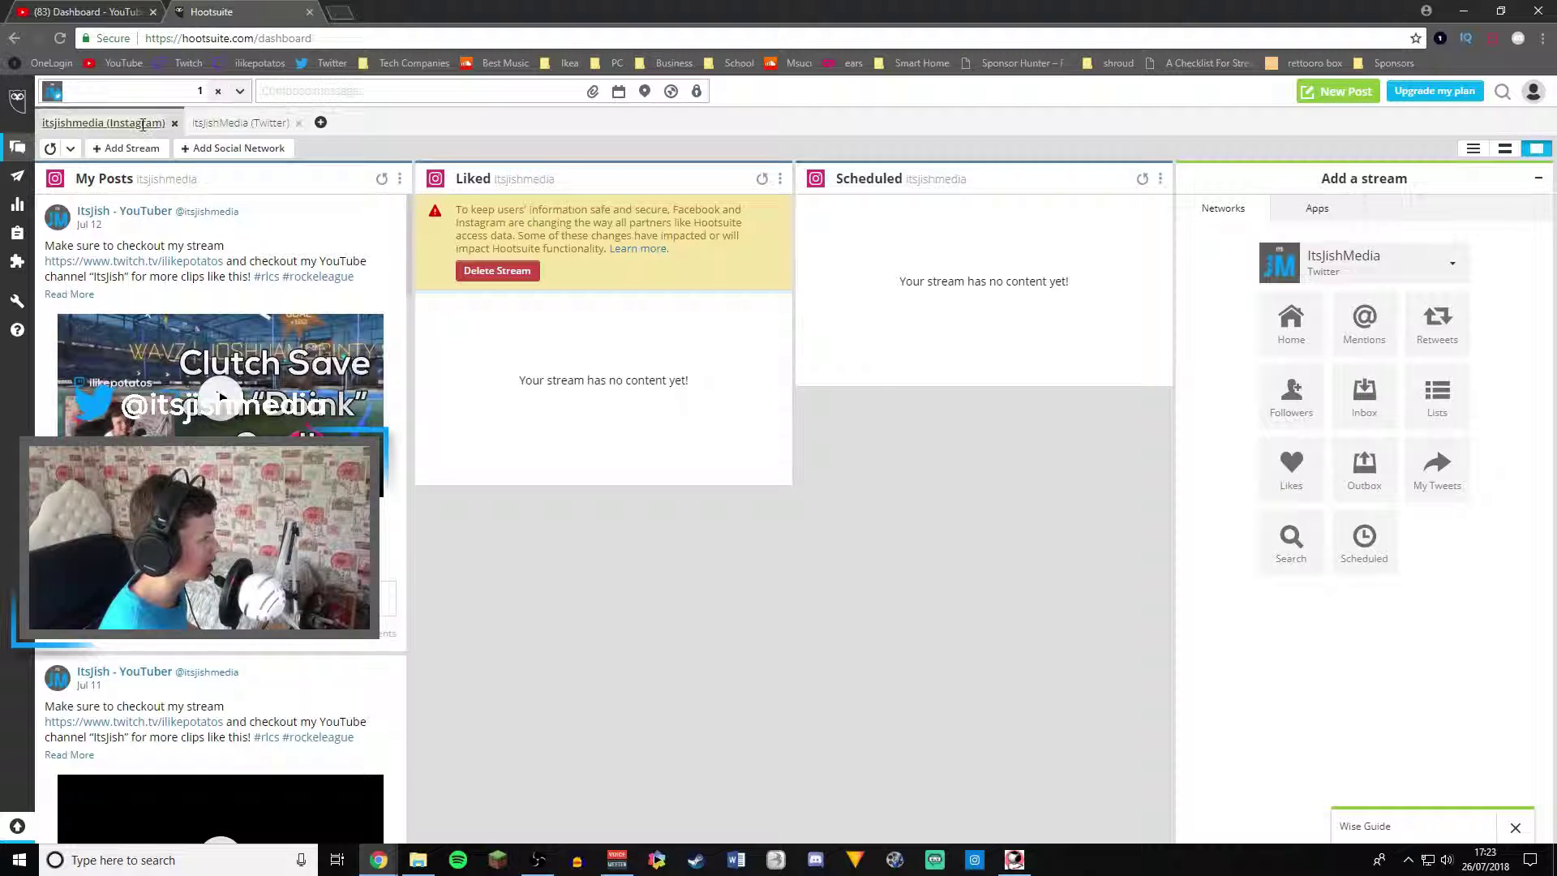
- Switch to the Twitter account's streams and take a brief look at the message composer
{"action": "left_click", "coordinate": [240, 123]}
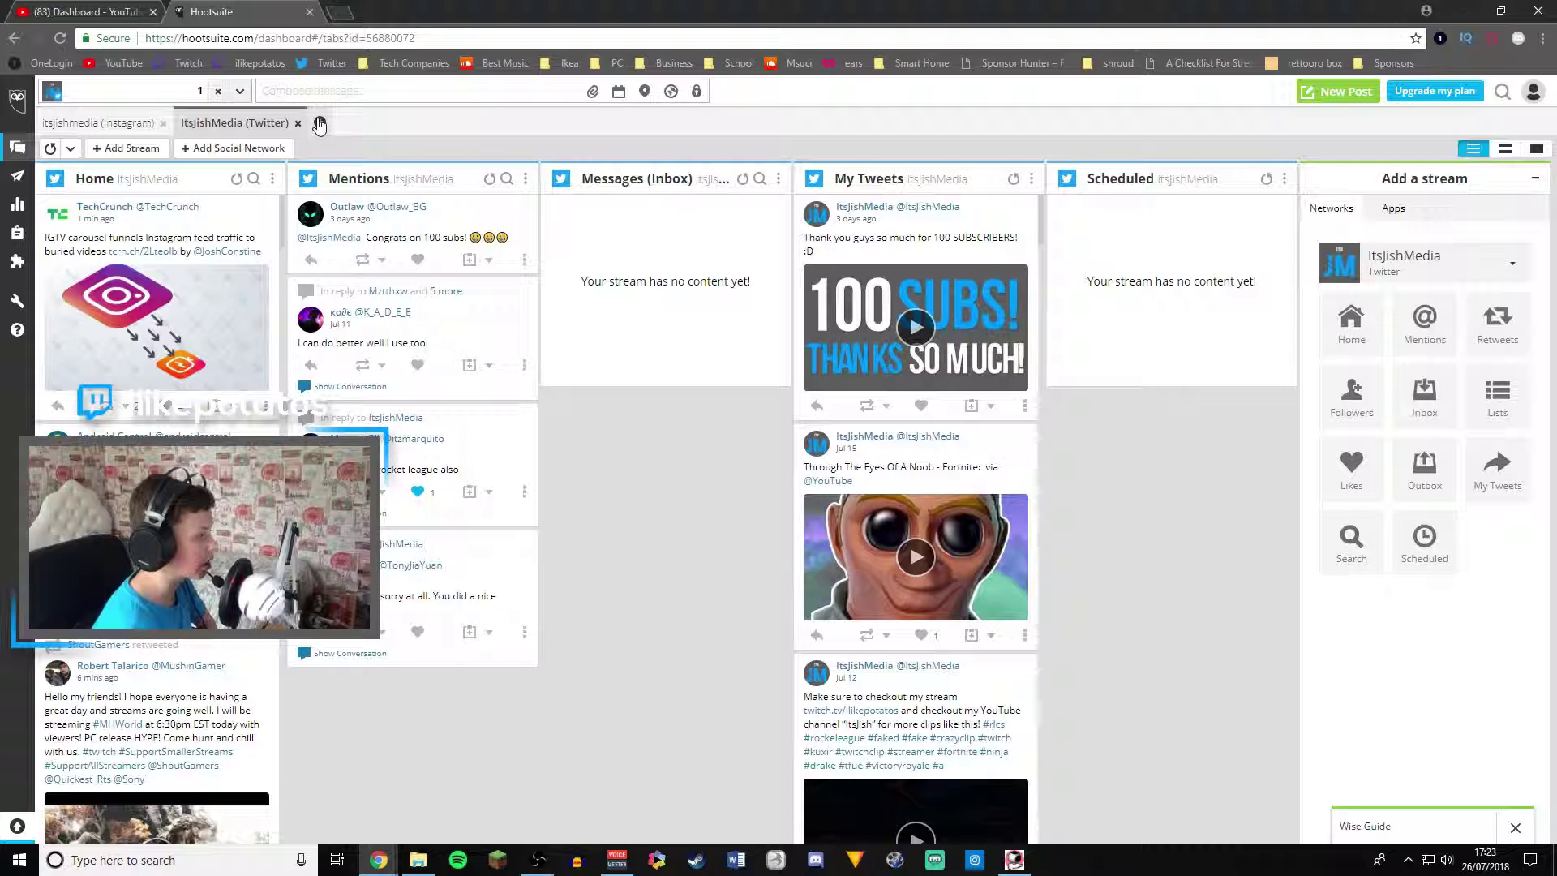
{"action": "left_click", "coordinate": [330, 93]}
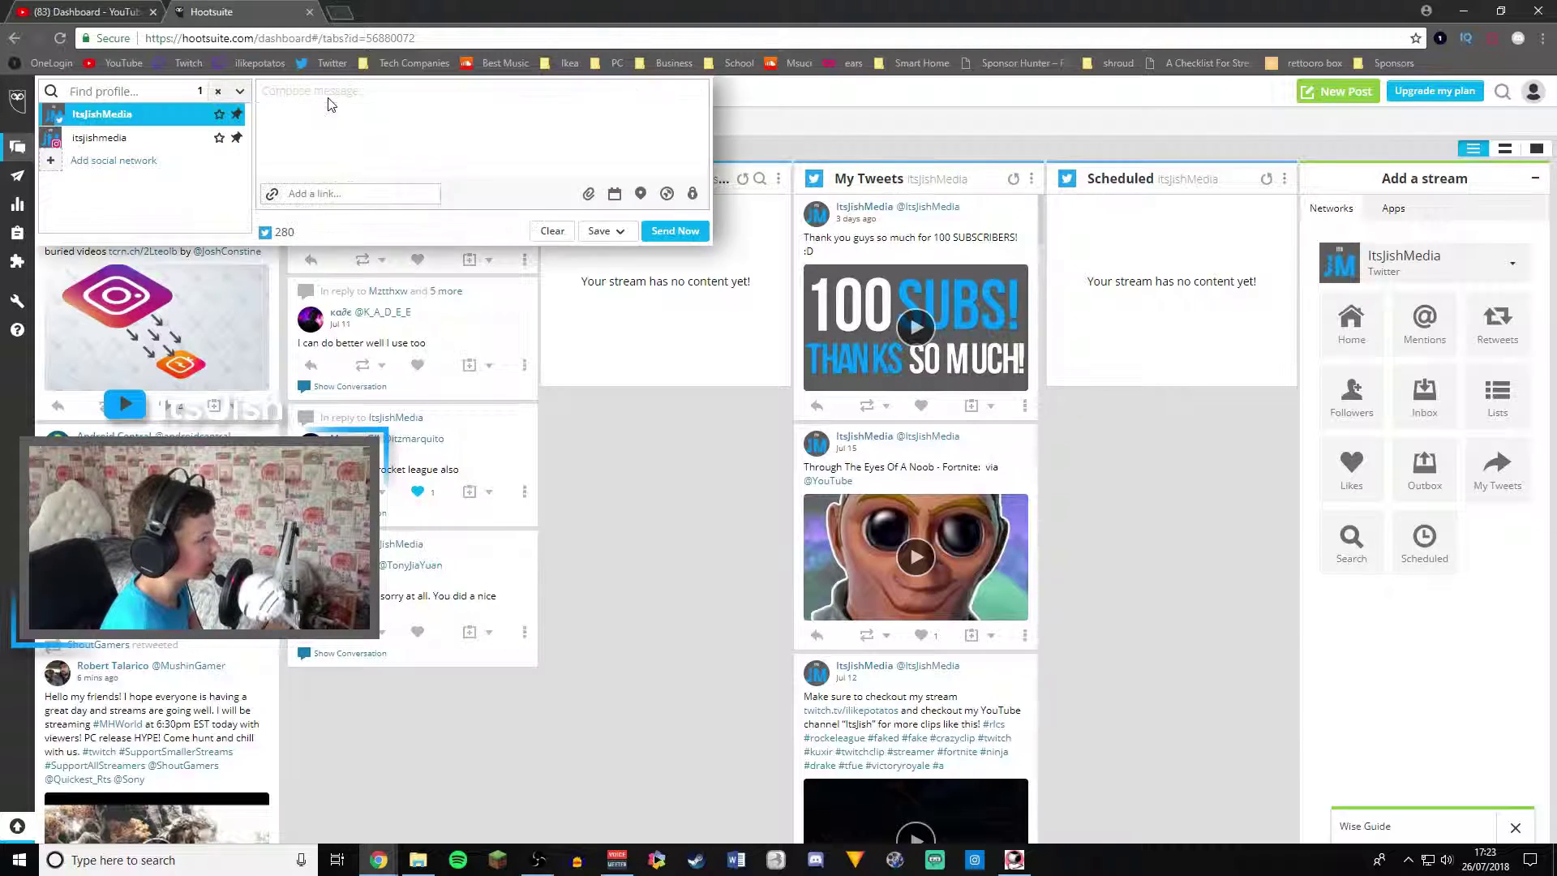
{"action": "left_click", "coordinate": [579, 339]}
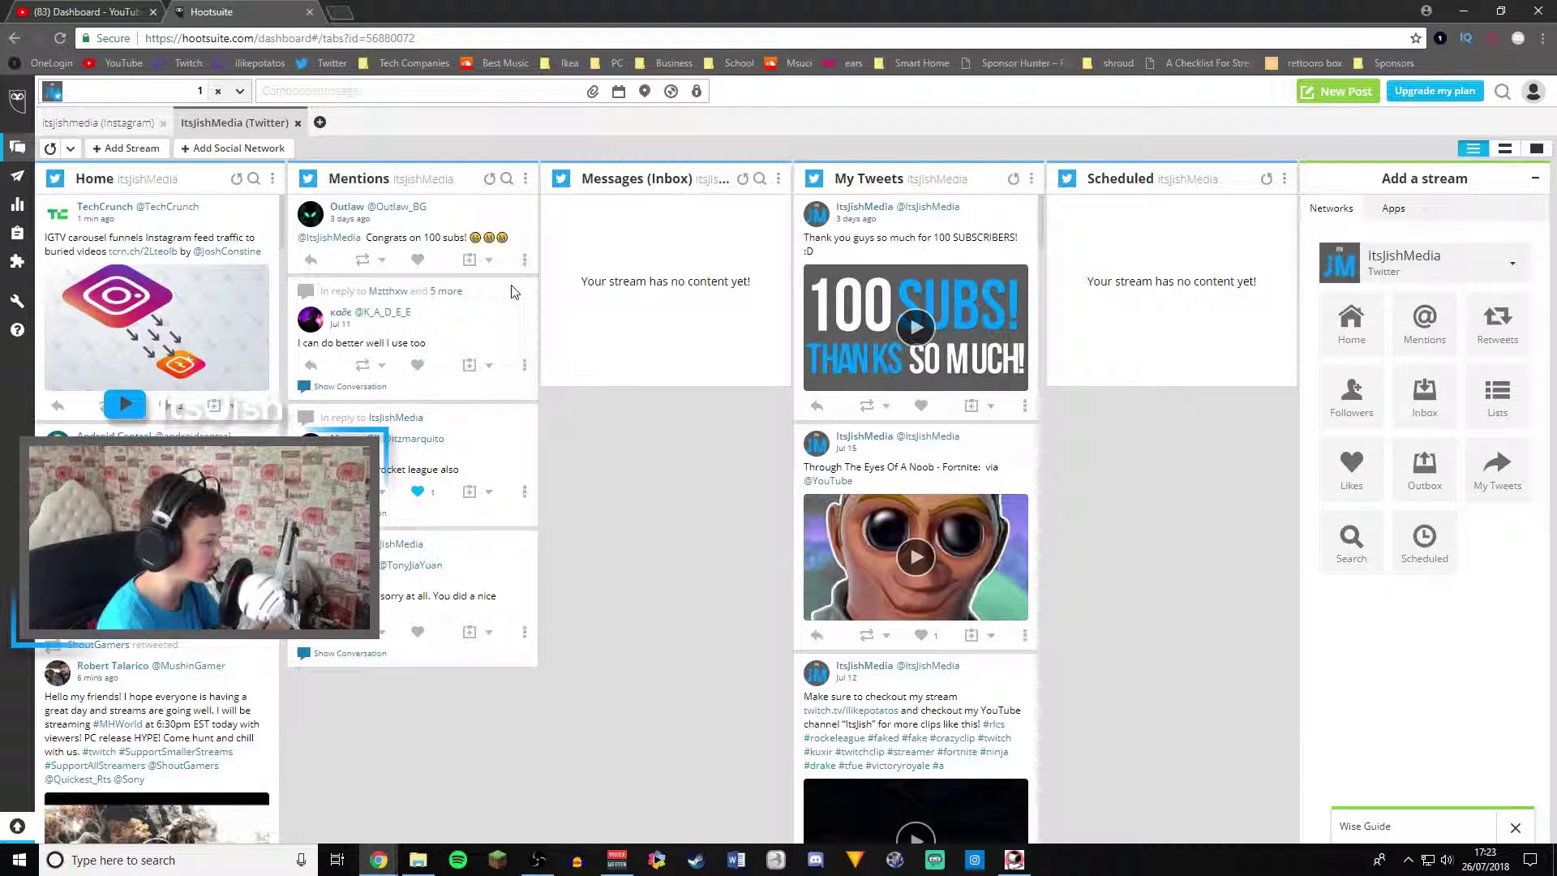
- Reply "Thanks so much!" to the "Congrats on 100 subs!" mention and send it
{"action": "left_click", "coordinate": [311, 259]}
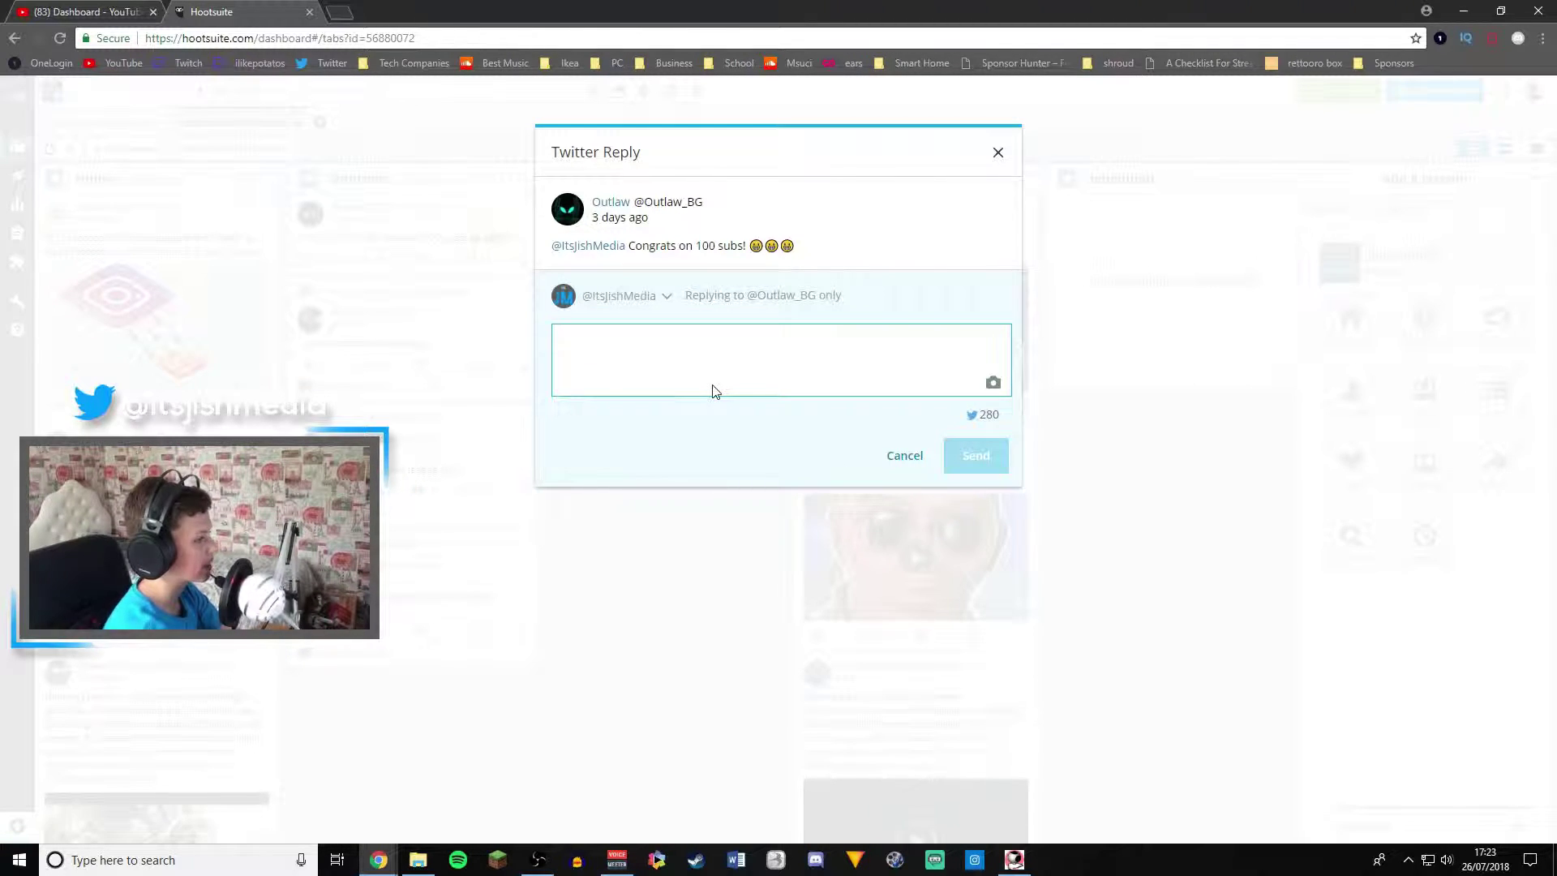
{"action": "type", "text": "Thank"}
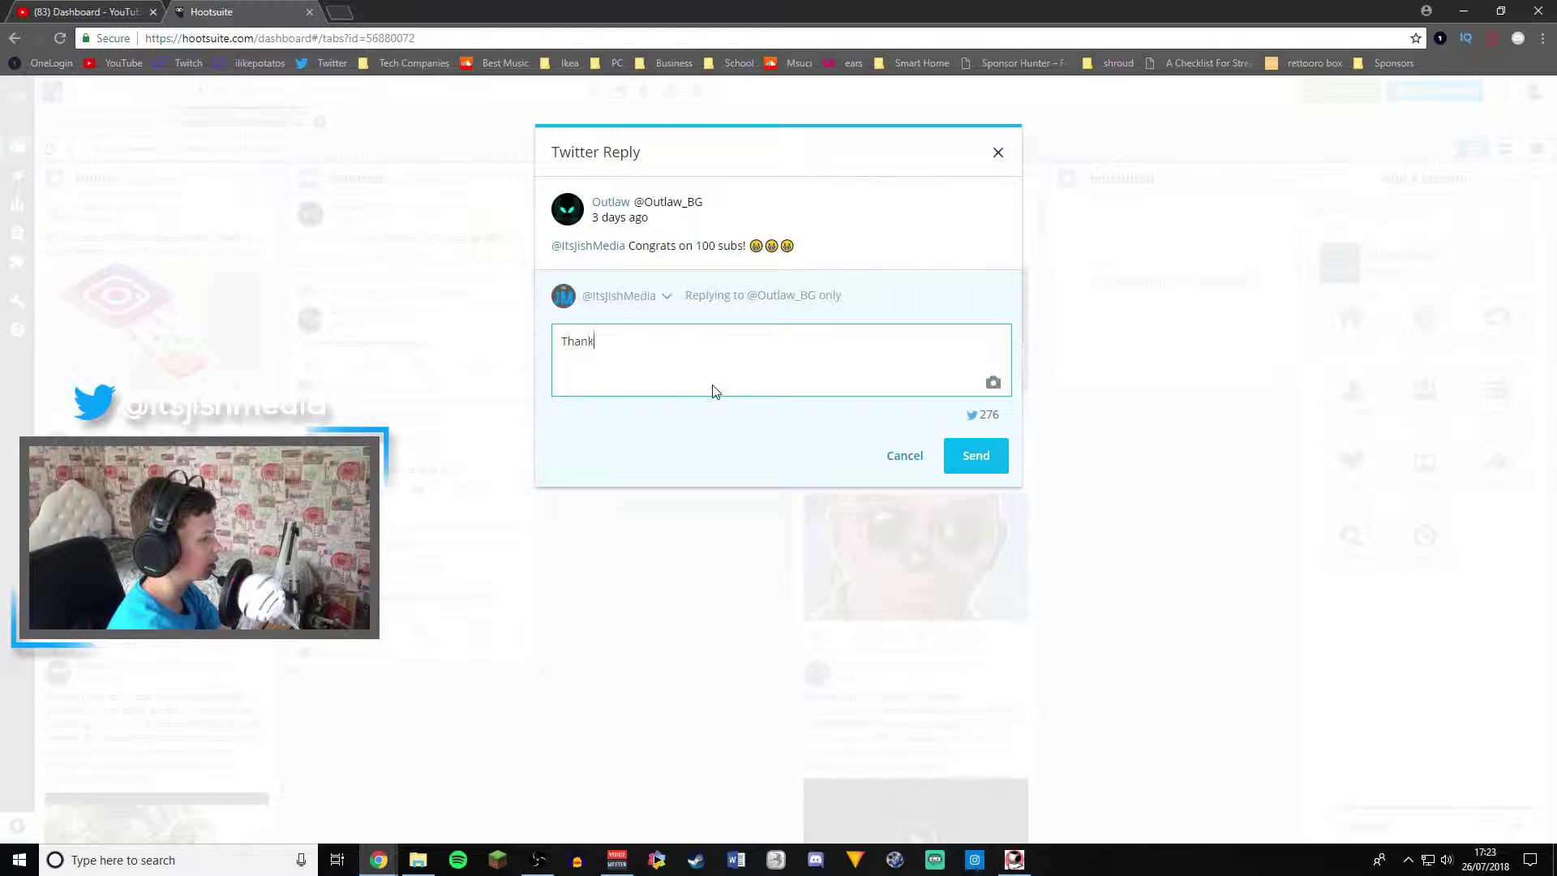
{"action": "type", "text": "s so much!"}
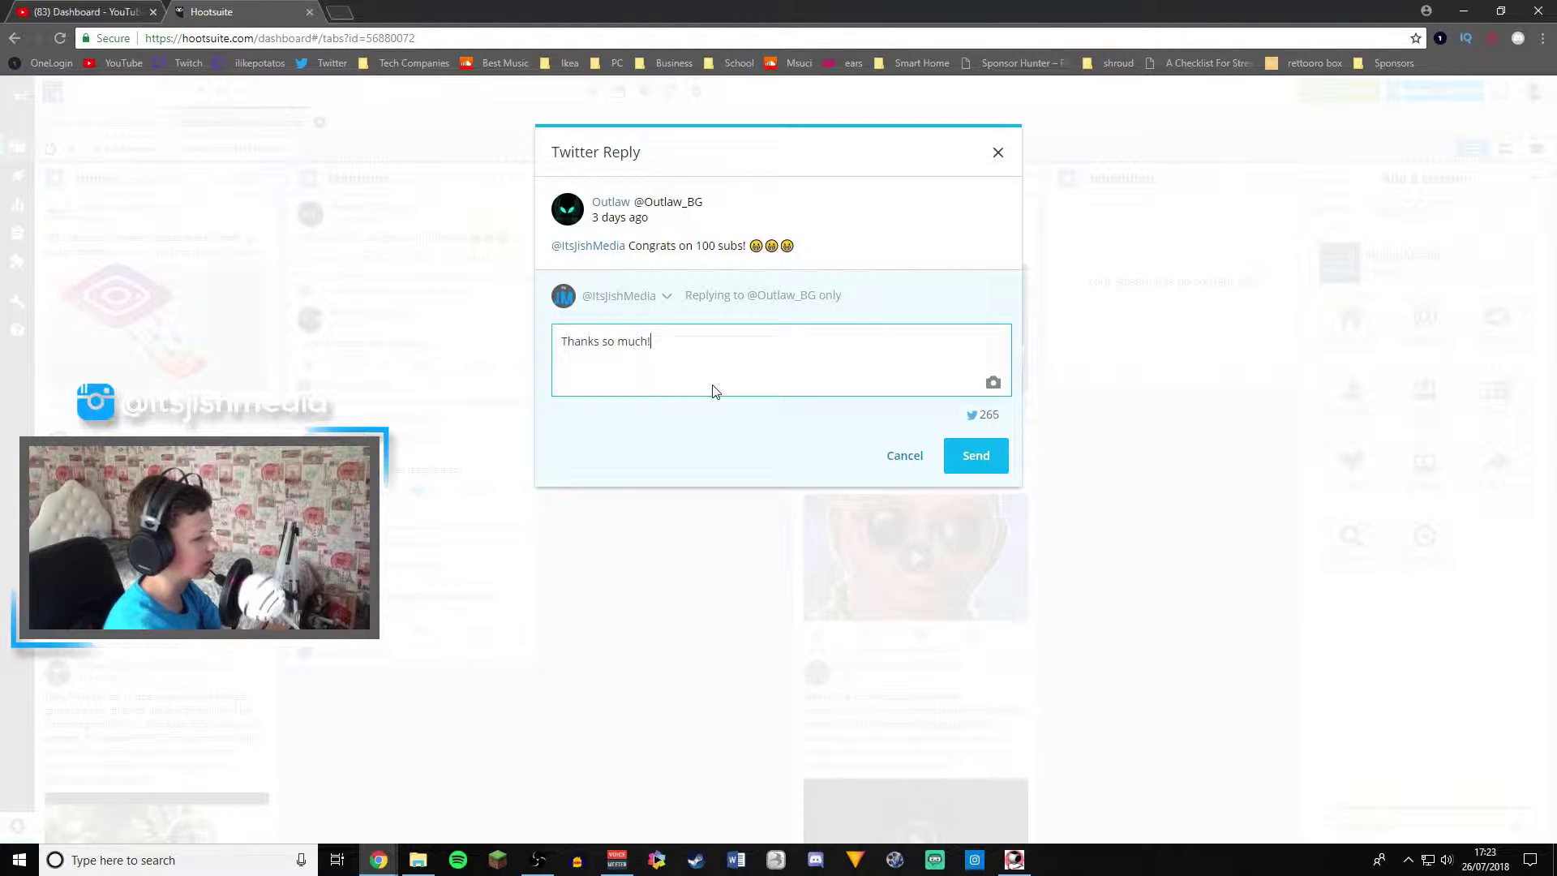
{"action": "left_click", "coordinate": [1004, 454]}
- Open the message composer and keep the Twitter profile selected as the posting account
{"action": "left_click", "coordinate": [367, 273]}
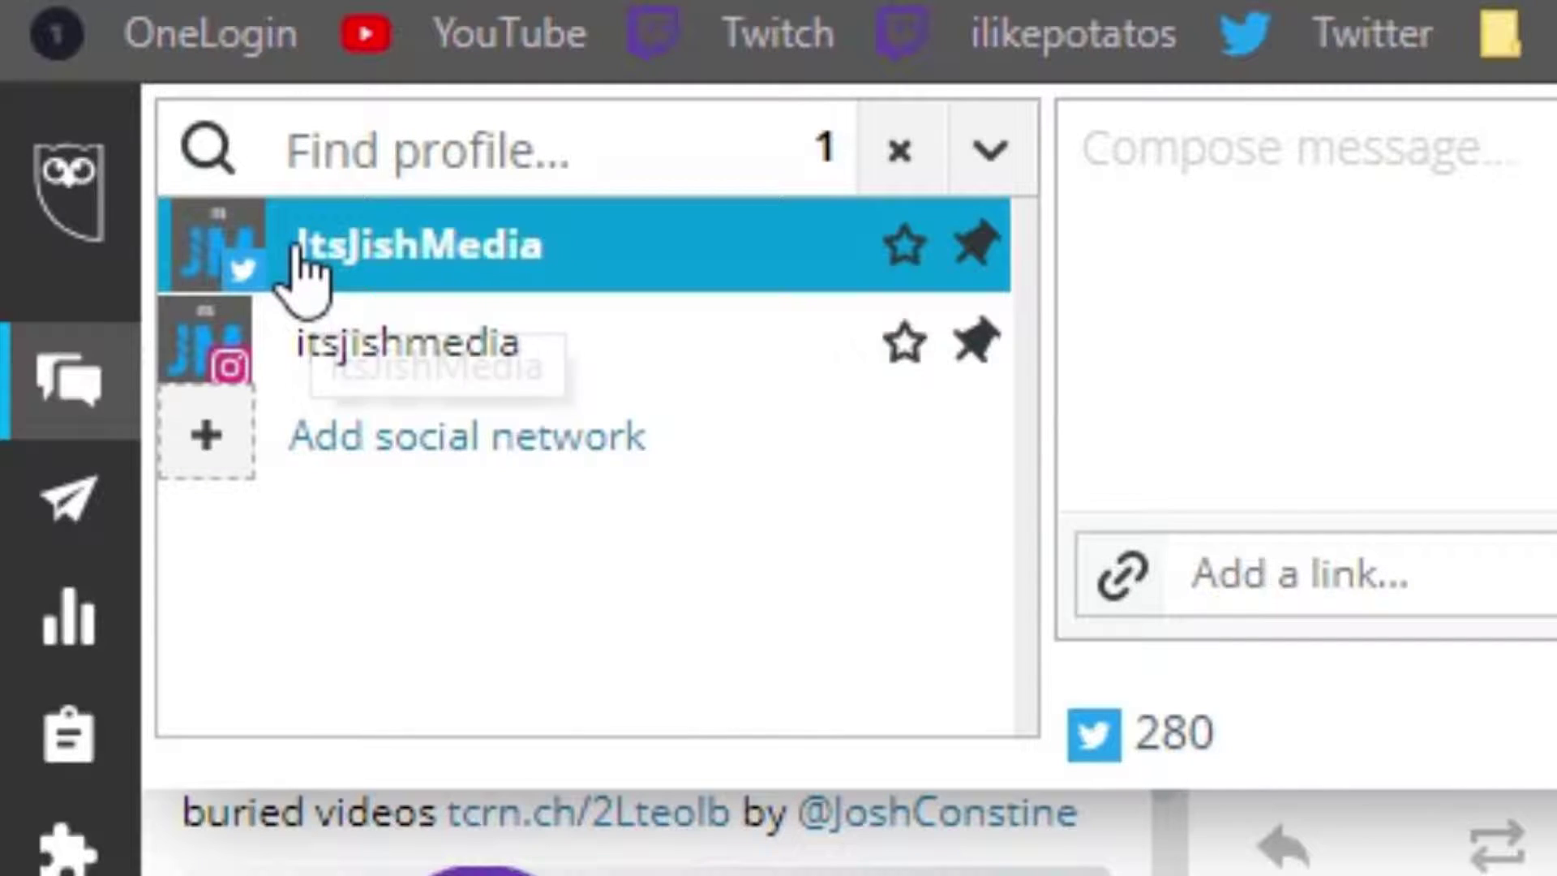
{"action": "left_click", "coordinate": [516, 218]}
{"action": "left_click", "coordinate": [496, 230]}
{"action": "left_click", "coordinate": [1523, 210]}
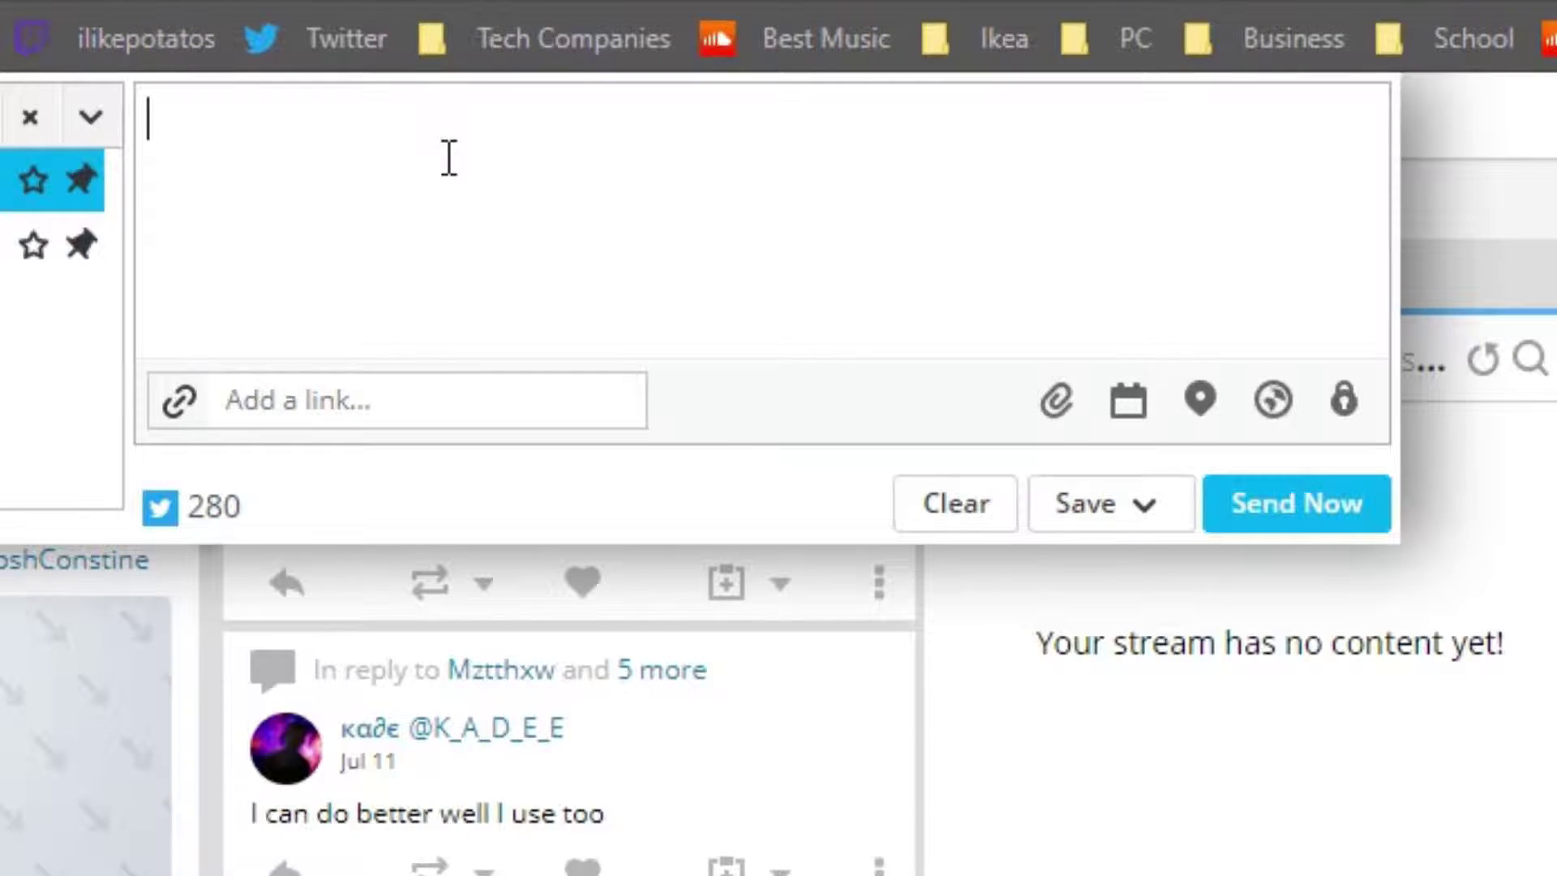
{"action": "left_click", "coordinate": [636, 636]}
- Begin the message: "Hey guys, just wanted to tell you all that I am away on holiday at the moment, so I will not be able to respond"
{"action": "left_click", "coordinate": [264, 111]}
{"action": "type", "text": "Hey guys, just wanted to tel"}
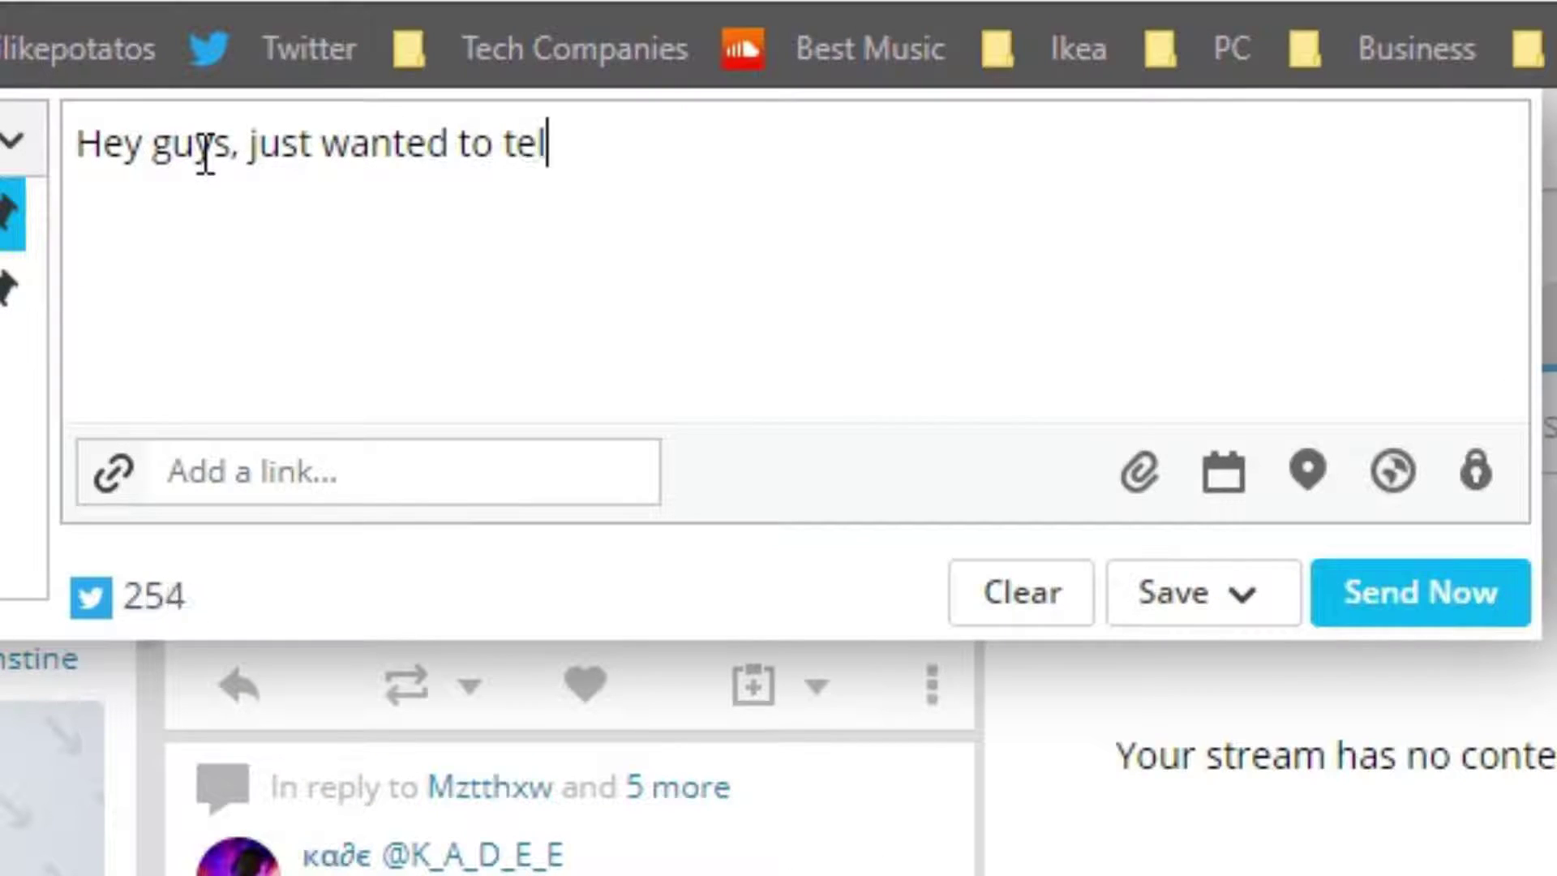
{"action": "type", "text": "l you all that I am away on holiday at the moment, so "}
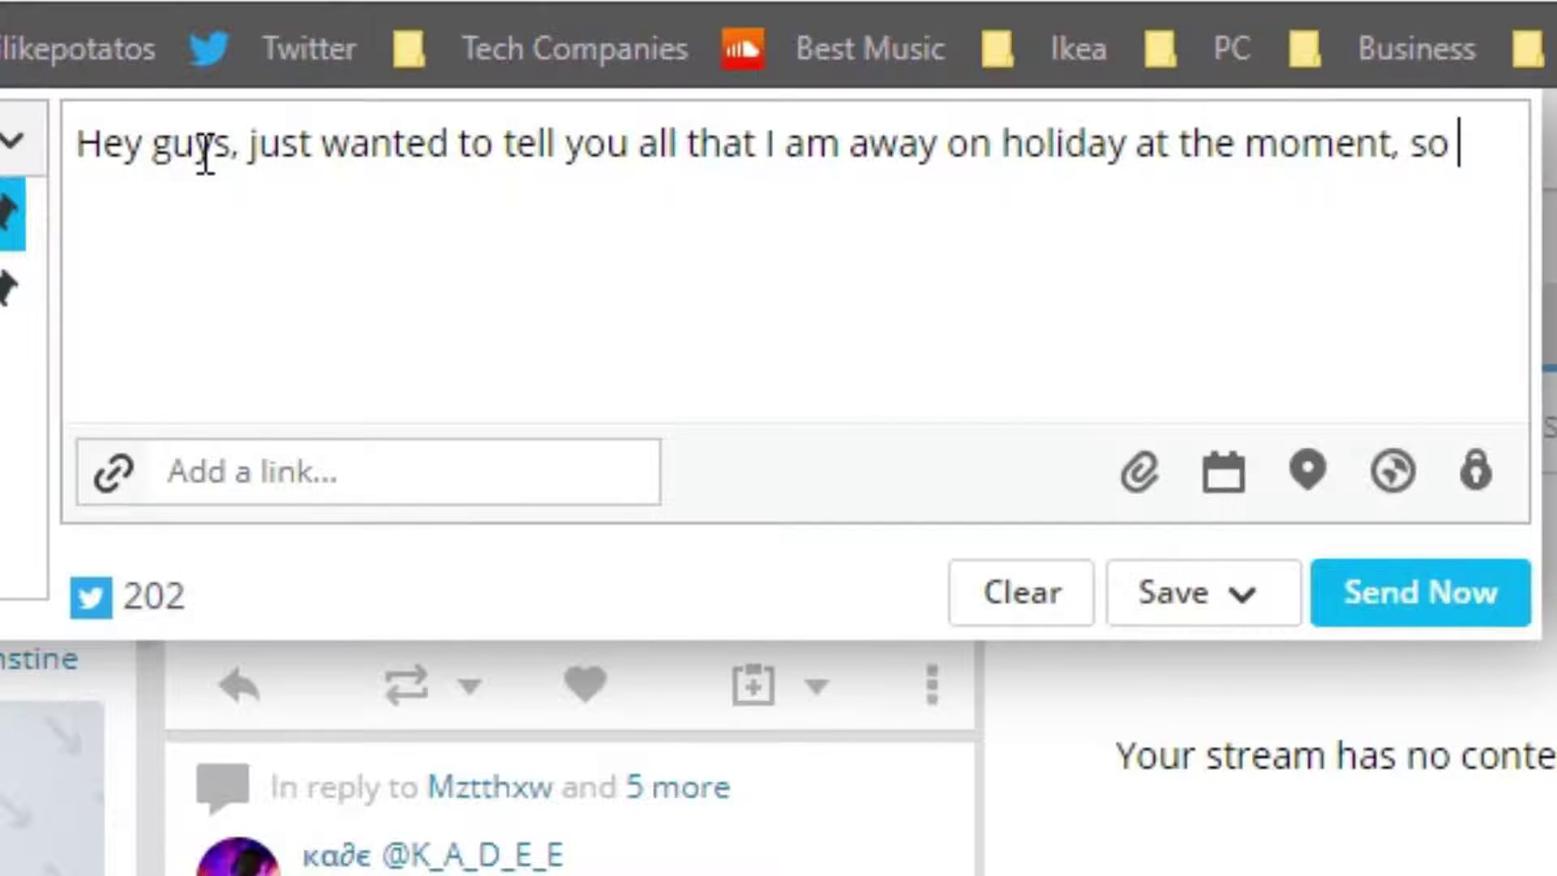
{"action": "type", "text": "I will not be able to respond to alot of comments"}
- Replace "alot of comments" in the message with "comments as quickly as I normally do," and continue the sentence
{"action": "left_click", "coordinate": [606, 195]}
{"action": "left_click_drag", "start_coordinate": [987, 188], "coordinate": [589, 217]}
{"action": "type", "text": "comments as quickly as I normally do, I wi"}
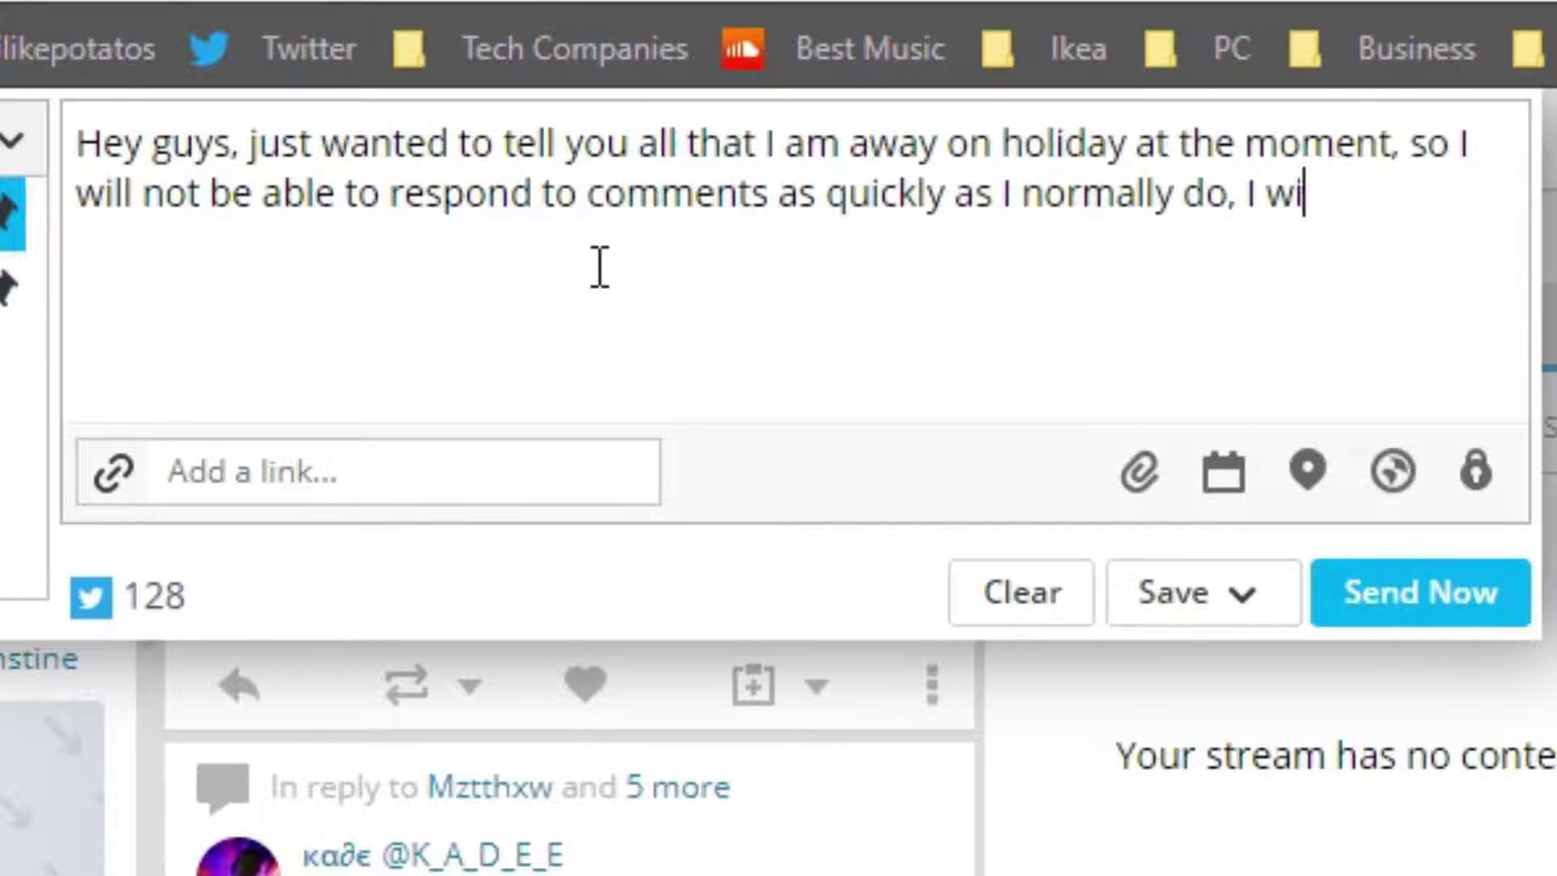
- End the message with "I will try and make it up to you guys by making some awesome content when I get back! Stay safe! :D"
{"action": "type", "text": "ll try and make it up to you guys by making some awesome content when I get back! Stay a"}
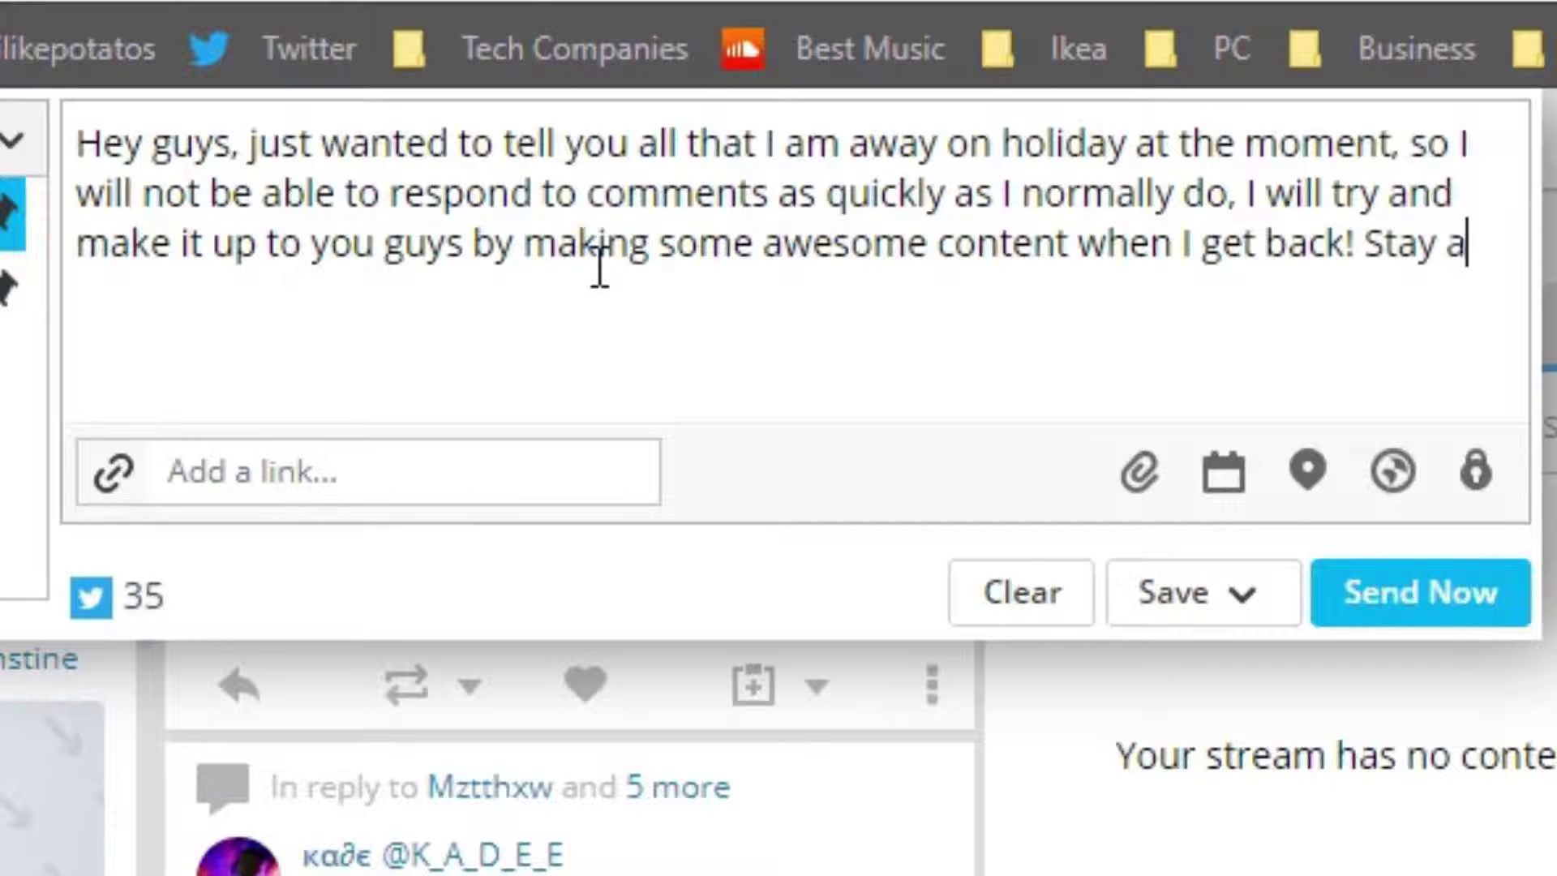
{"action": "key", "text": "BackSpace"}
{"action": "type", "text": "safe! :D"}
- Open the message's scheduling options, enable the email notice for when it is sent, and set the date to 2018-08-05
{"action": "key", "text": "ctrl+a"}
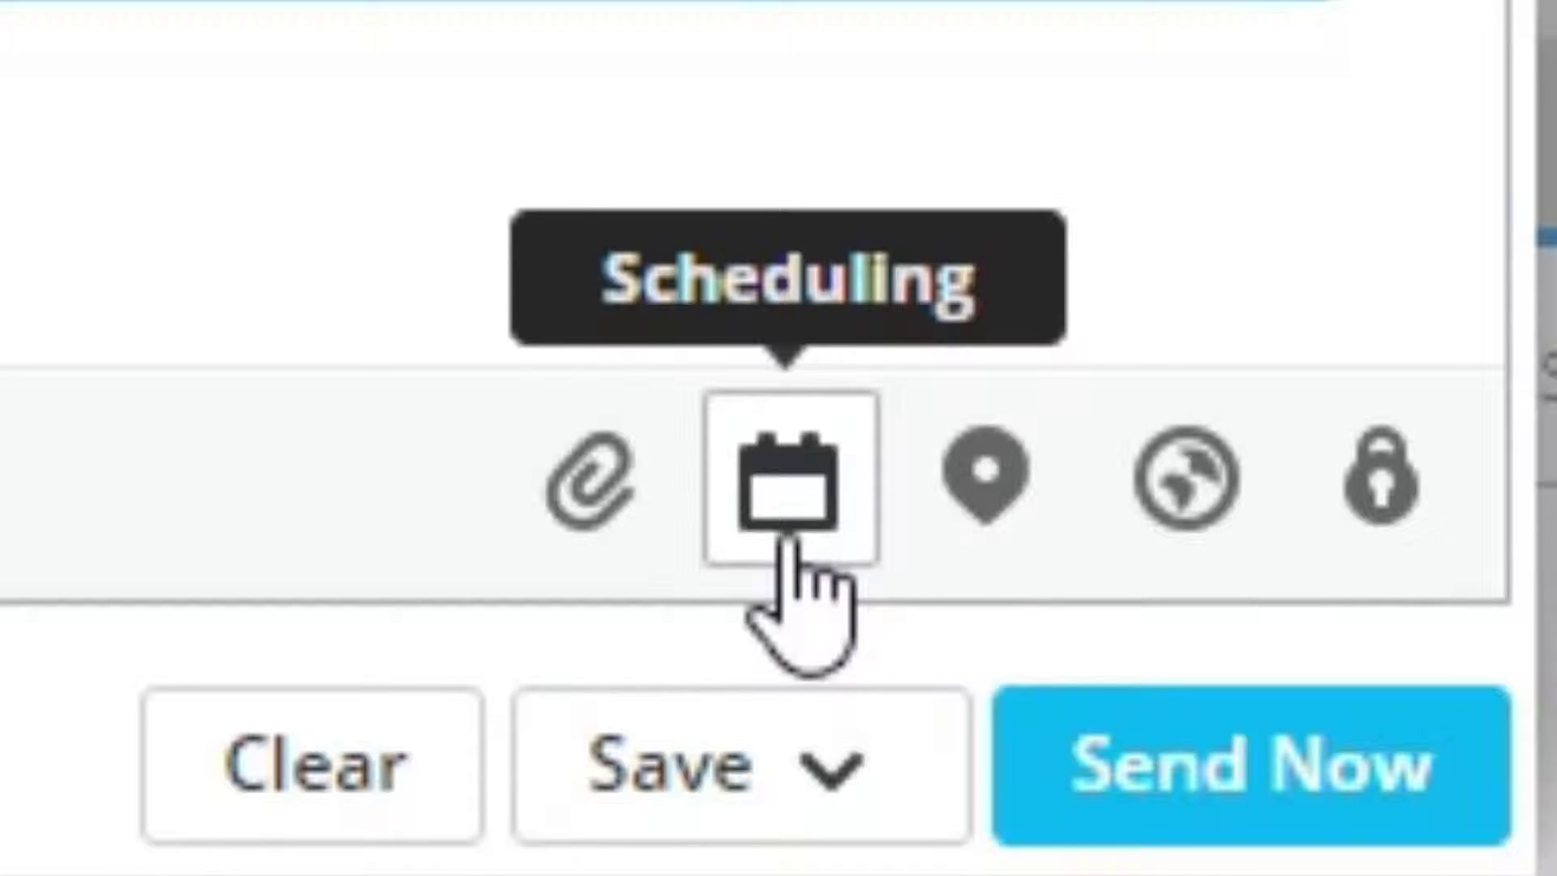
{"action": "left_click", "coordinate": [817, 478]}
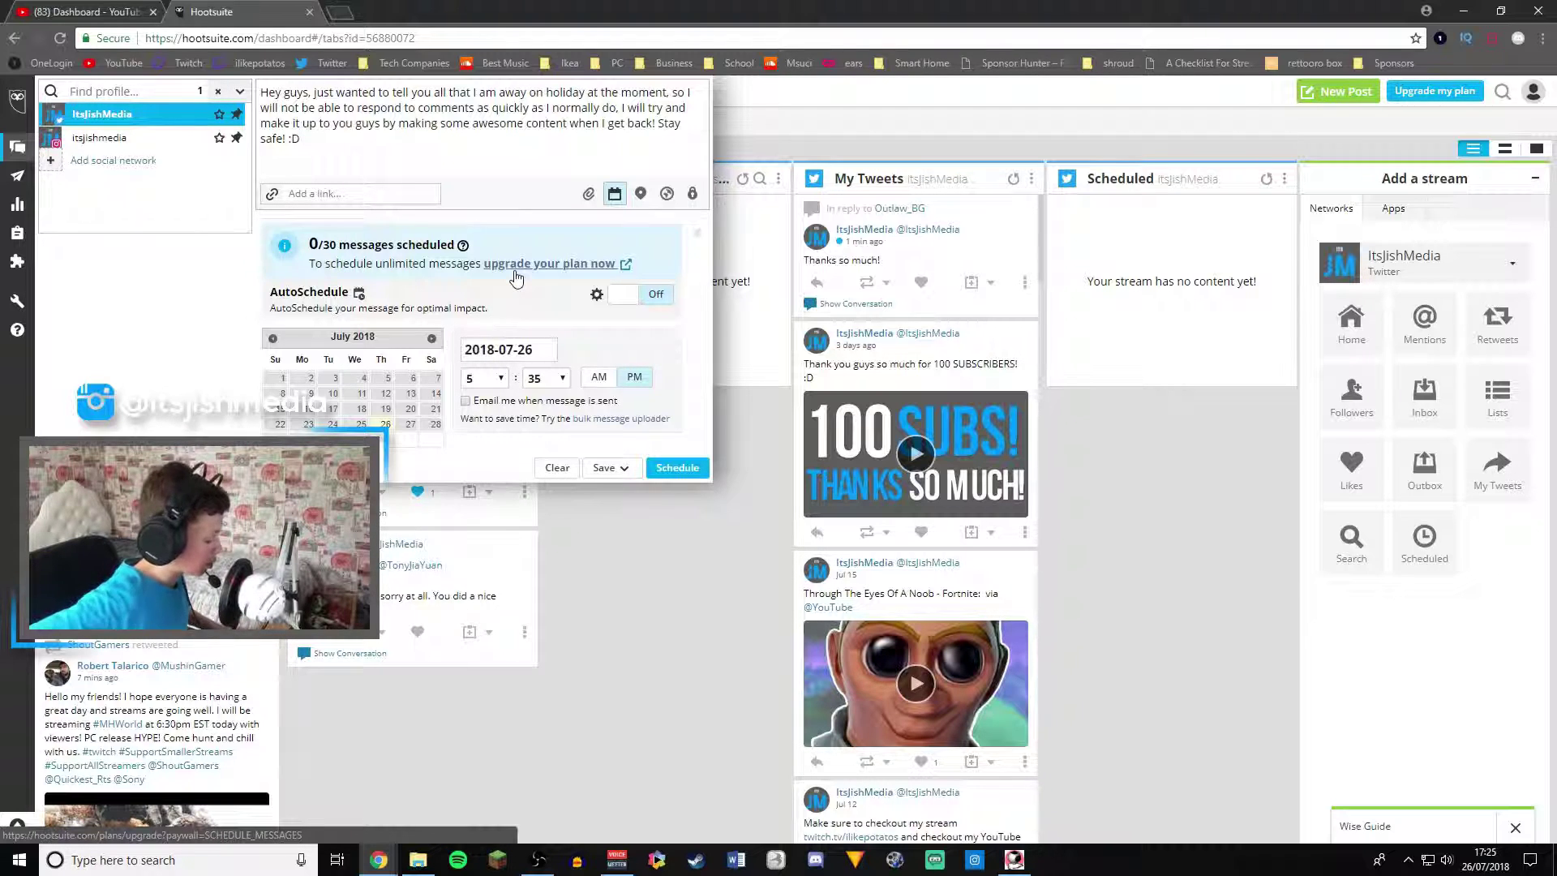
{"action": "left_click", "coordinate": [409, 557]}
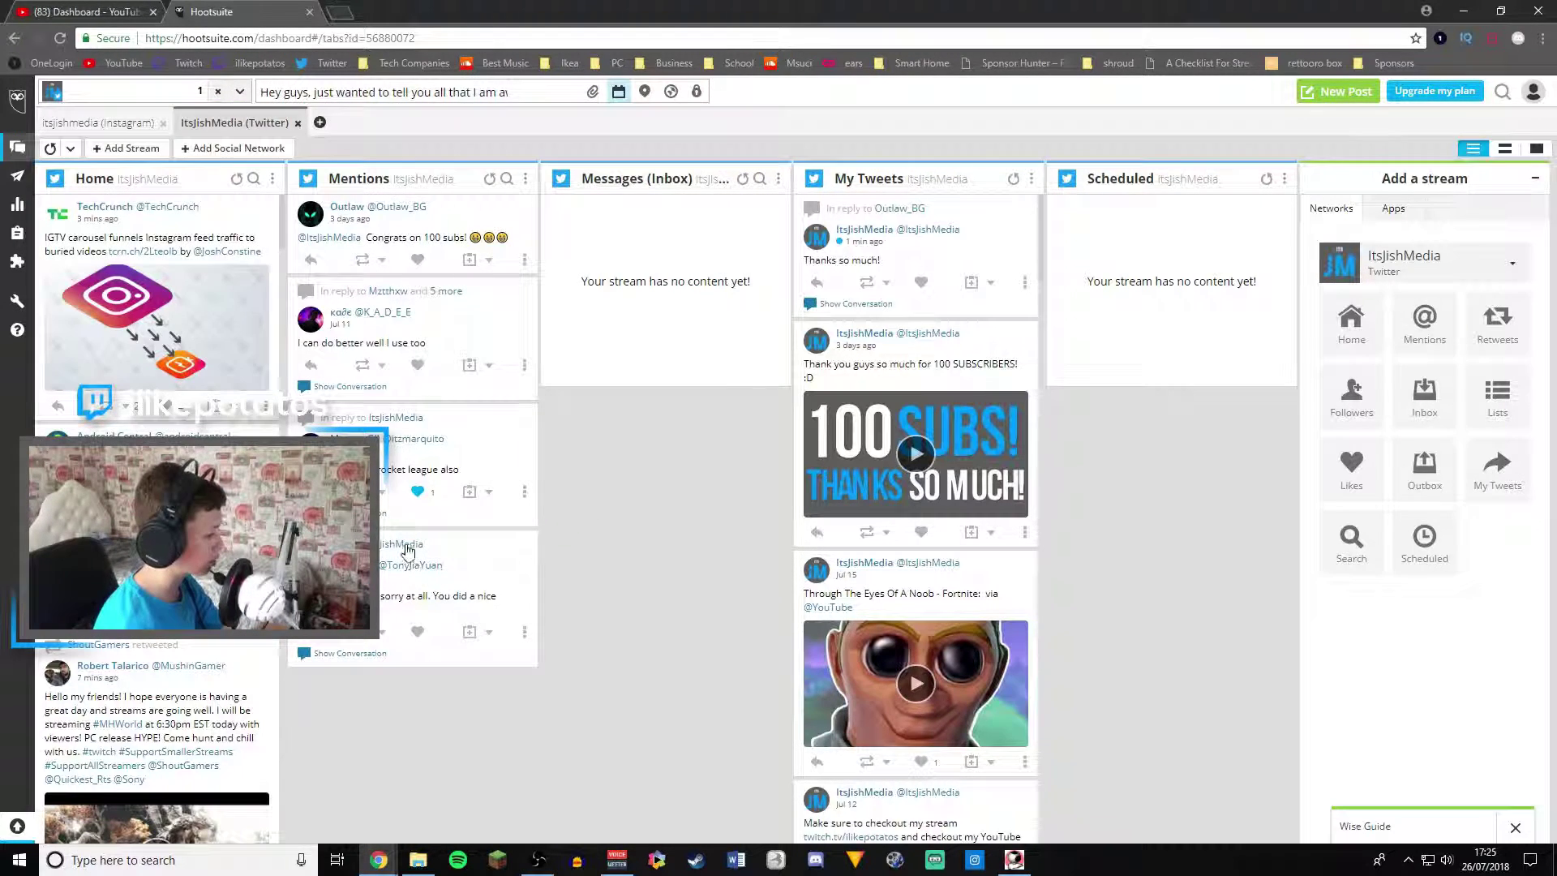
{"action": "left_click", "coordinate": [619, 92]}
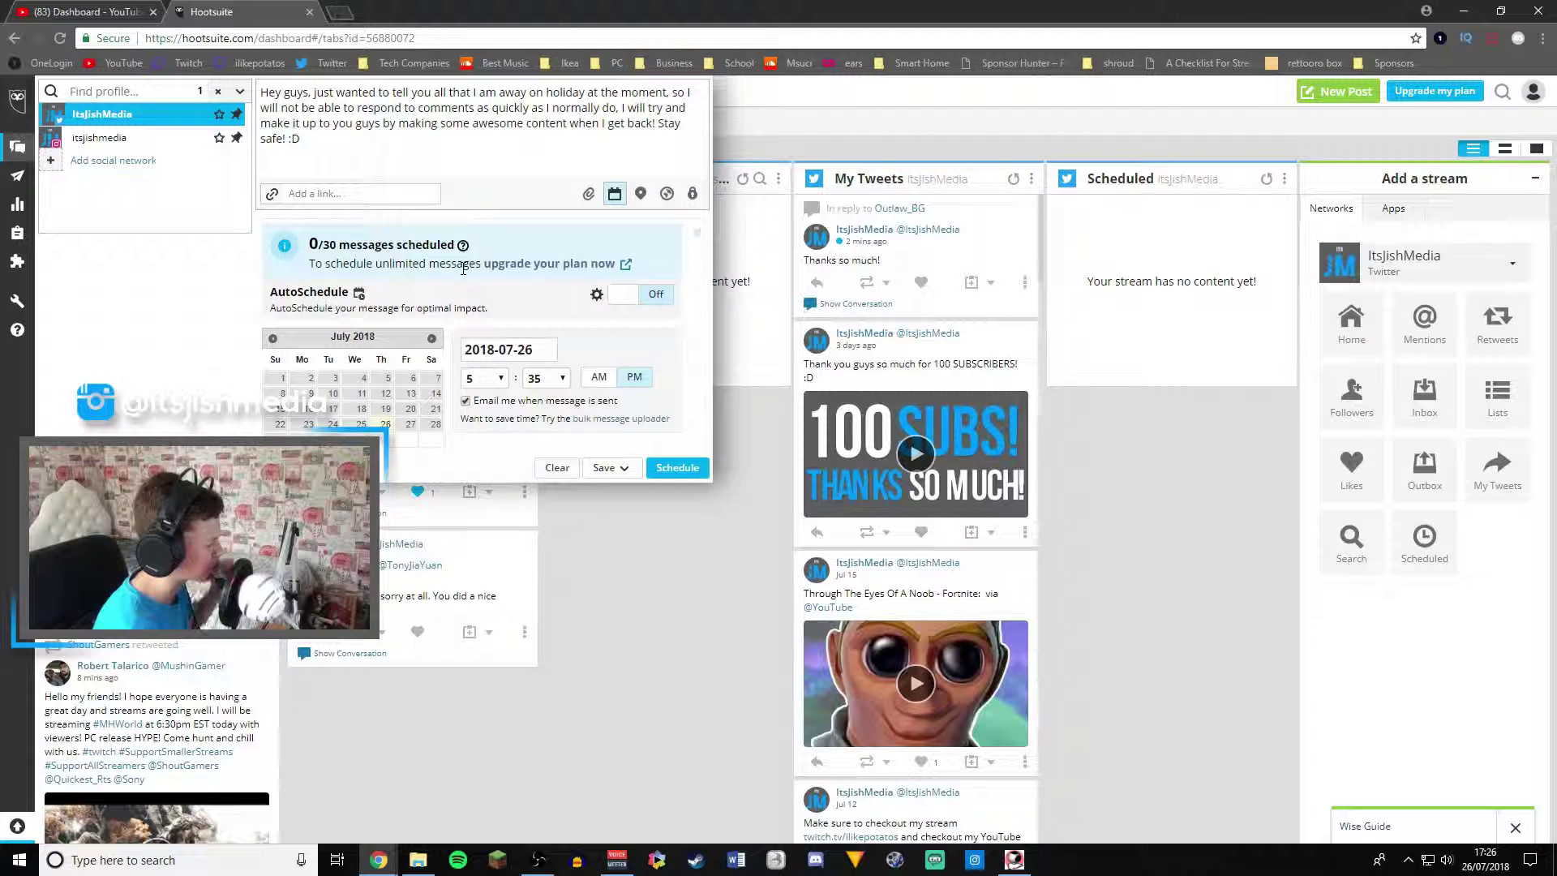
{"action": "left_click", "coordinate": [432, 339]}
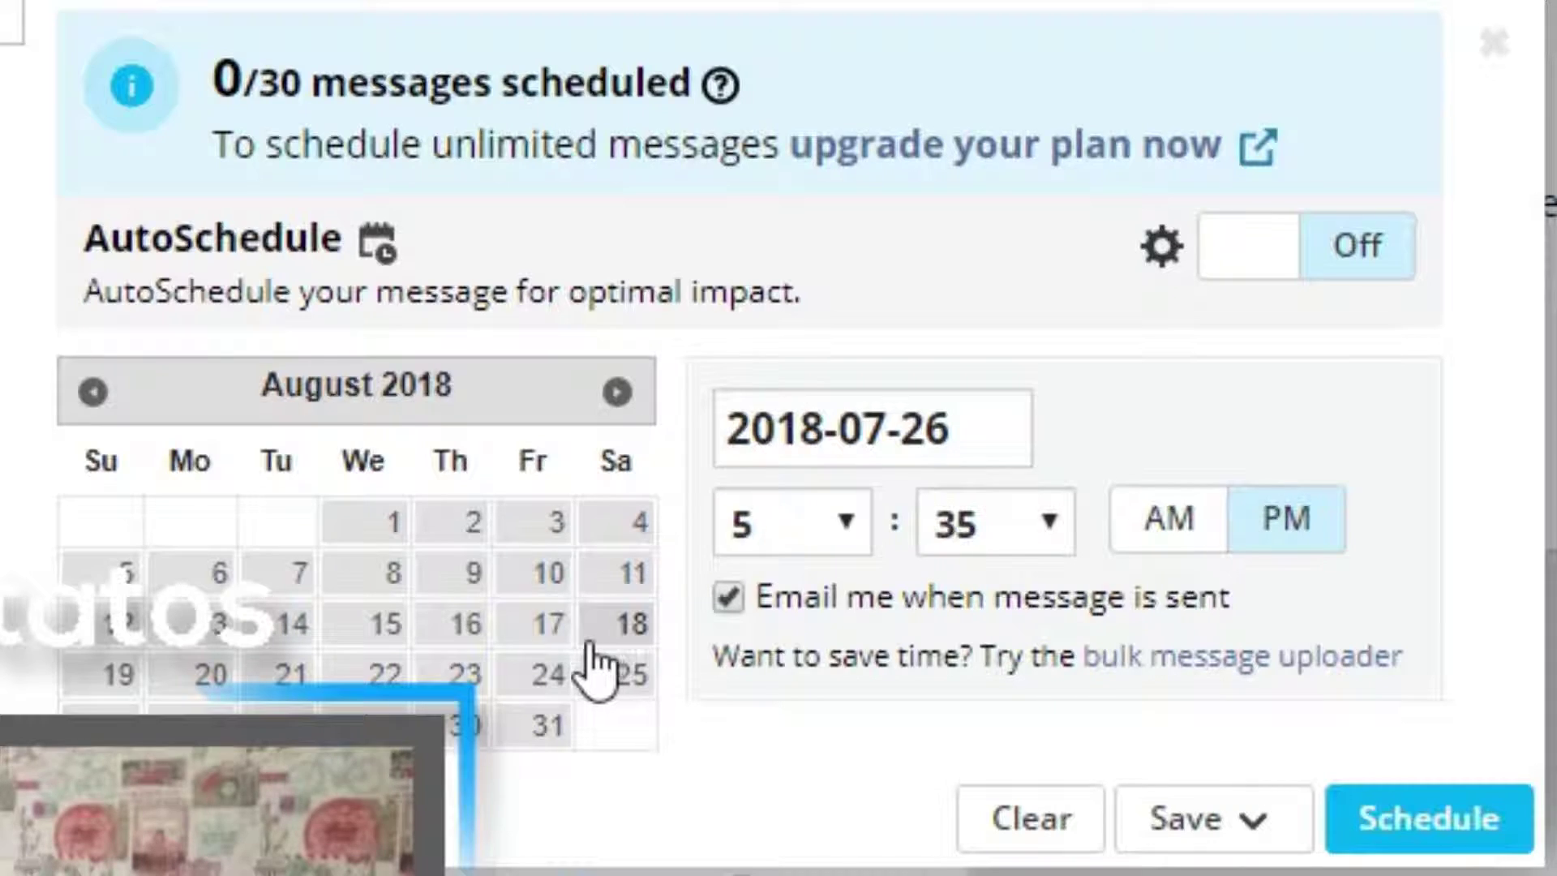
{"action": "left_click", "coordinate": [130, 577]}
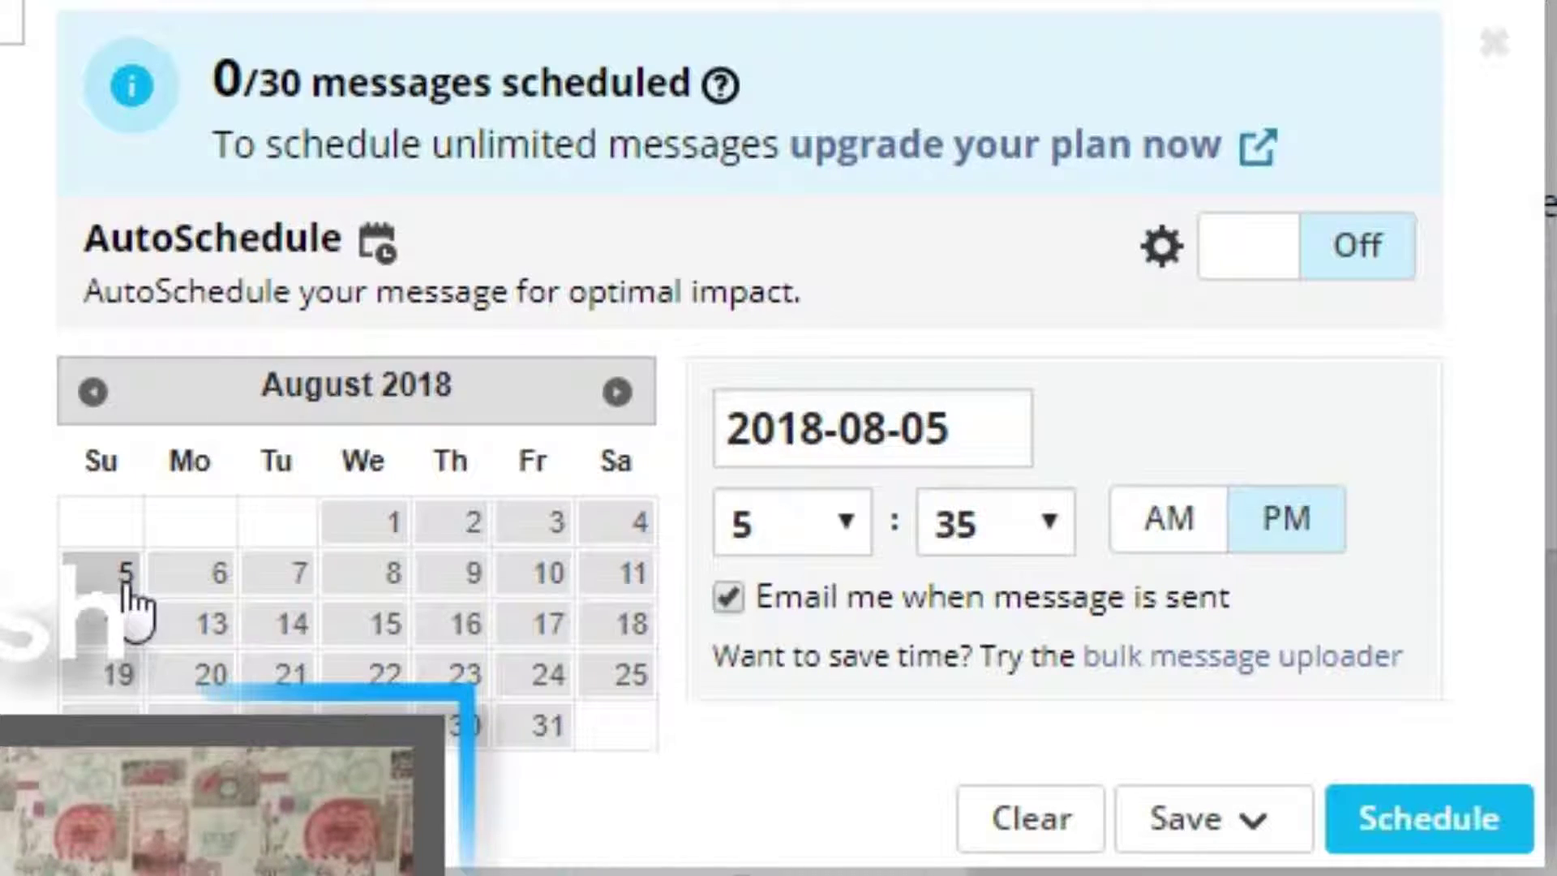
- Set the message's scheduled time to 7:05 PM
{"action": "left_click", "coordinate": [1054, 525]}
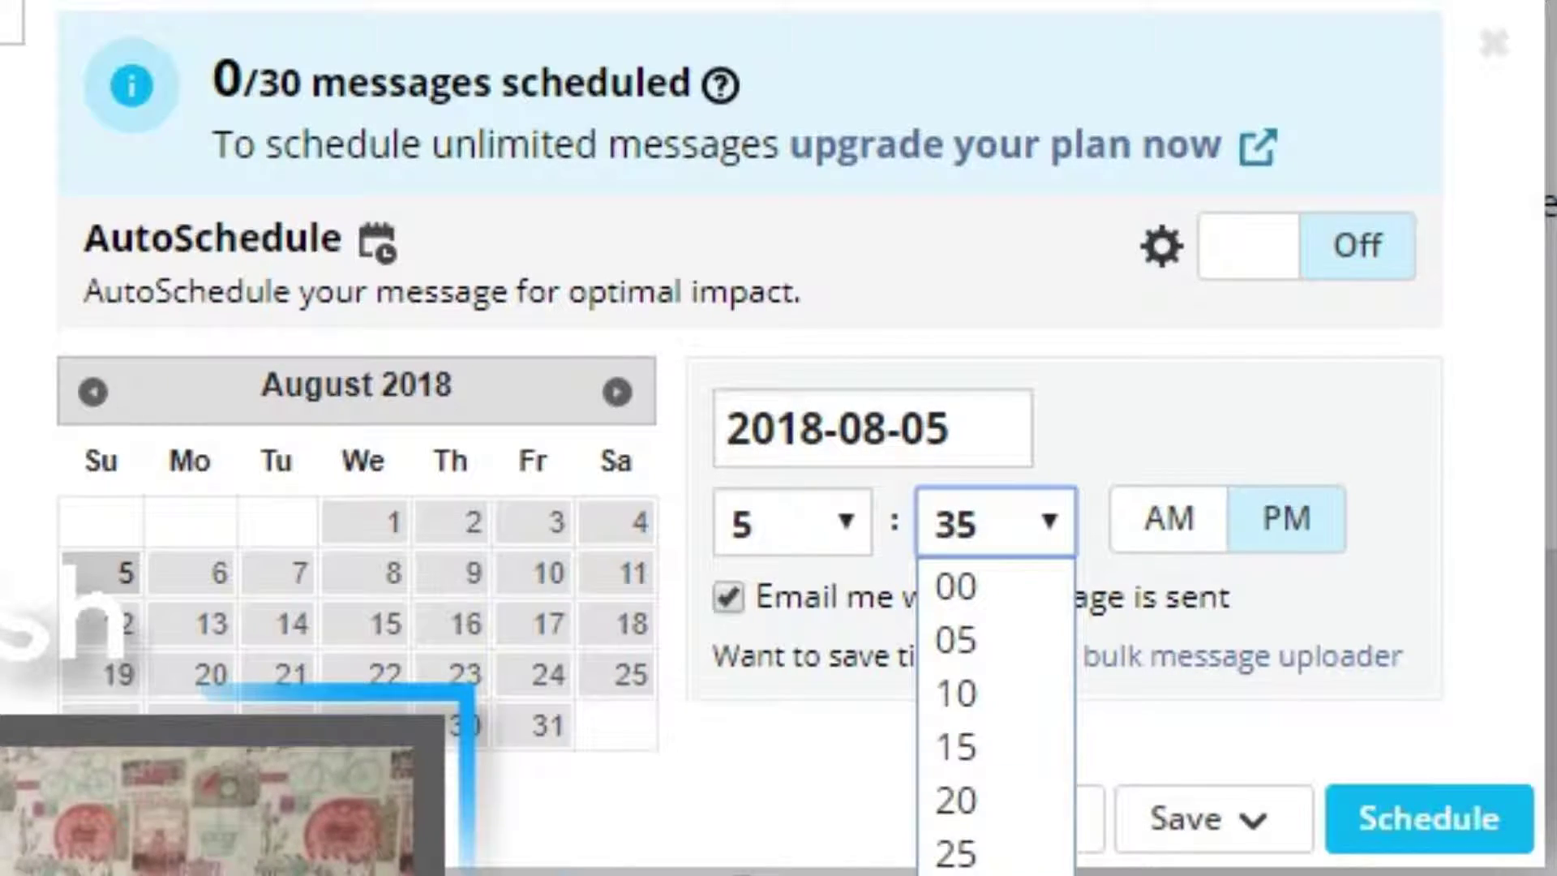
{"action": "left_click", "coordinate": [777, 507]}
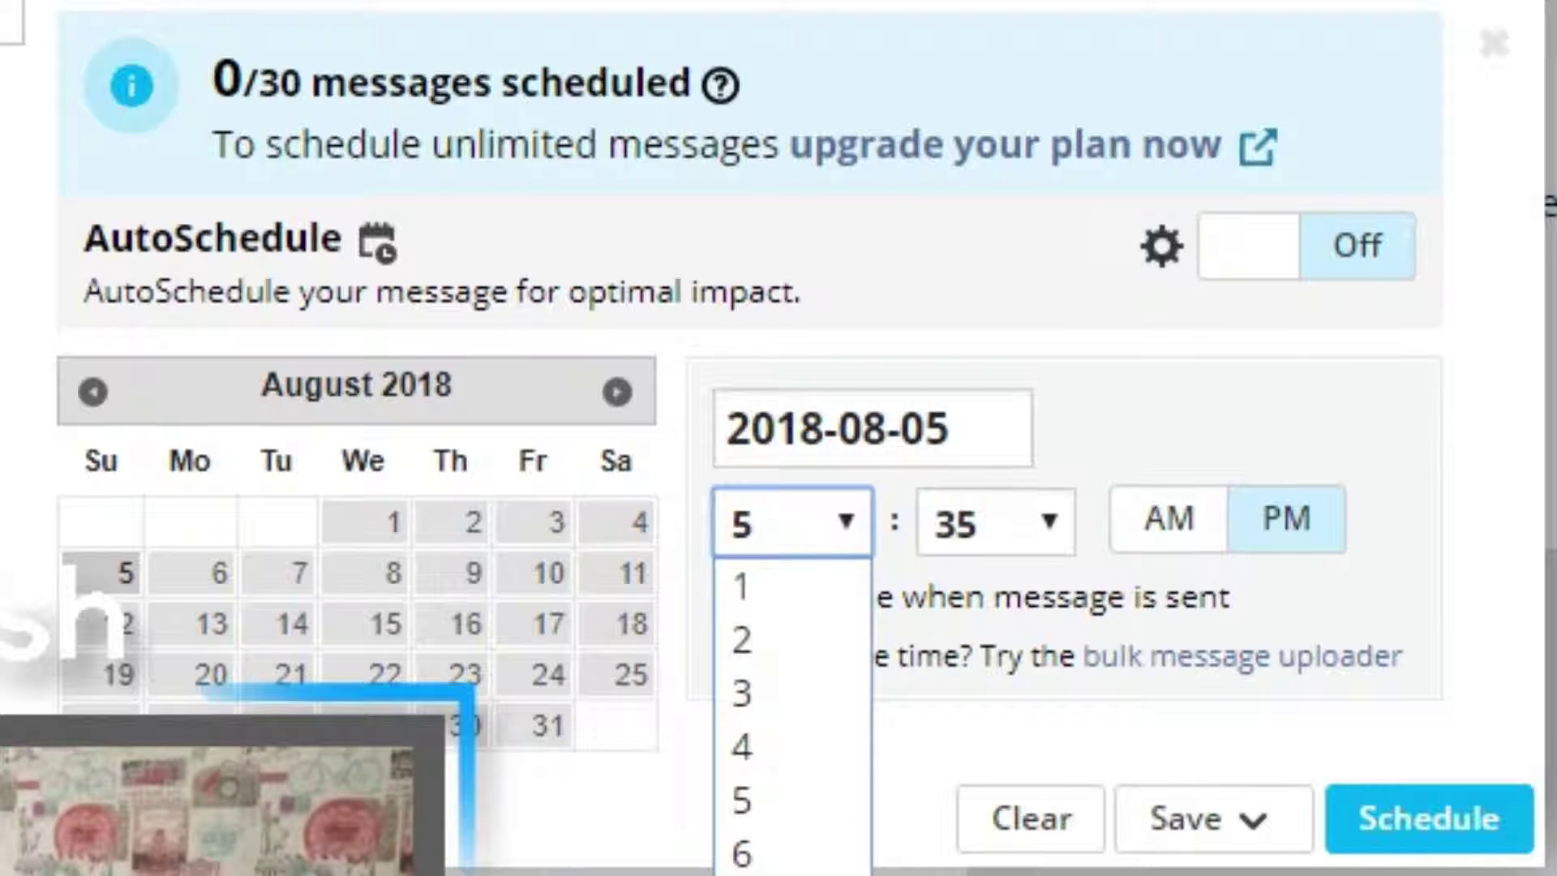
{"action": "left_click", "coordinate": [770, 875]}
{"action": "left_click", "coordinate": [1015, 533]}
{"action": "left_click", "coordinate": [983, 604]}
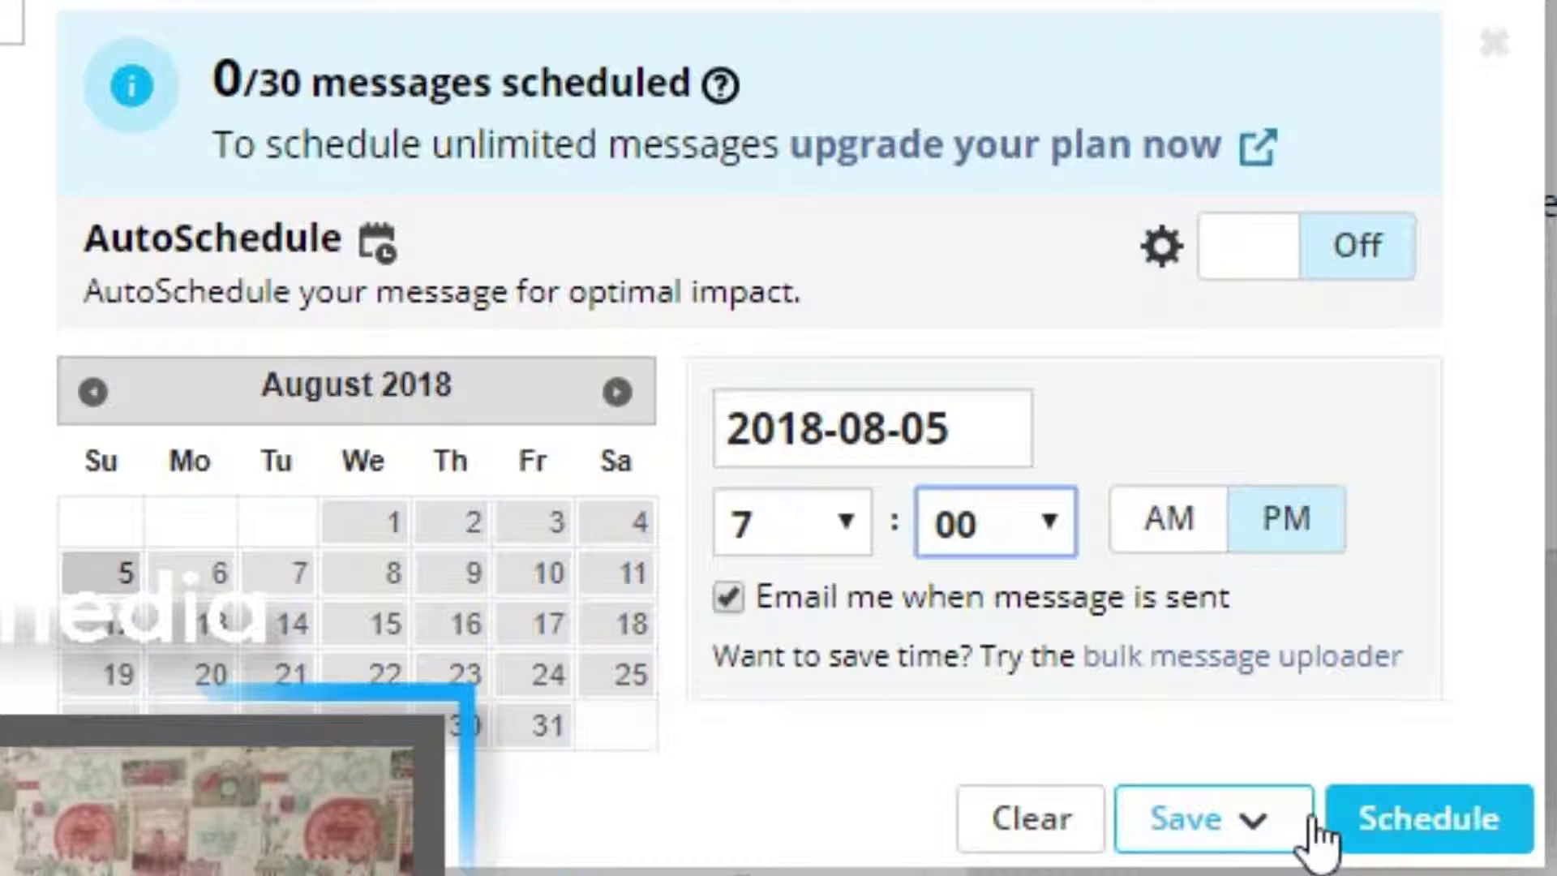
{"action": "left_click", "coordinate": [1047, 523]}
{"action": "left_click", "coordinate": [1006, 648]}
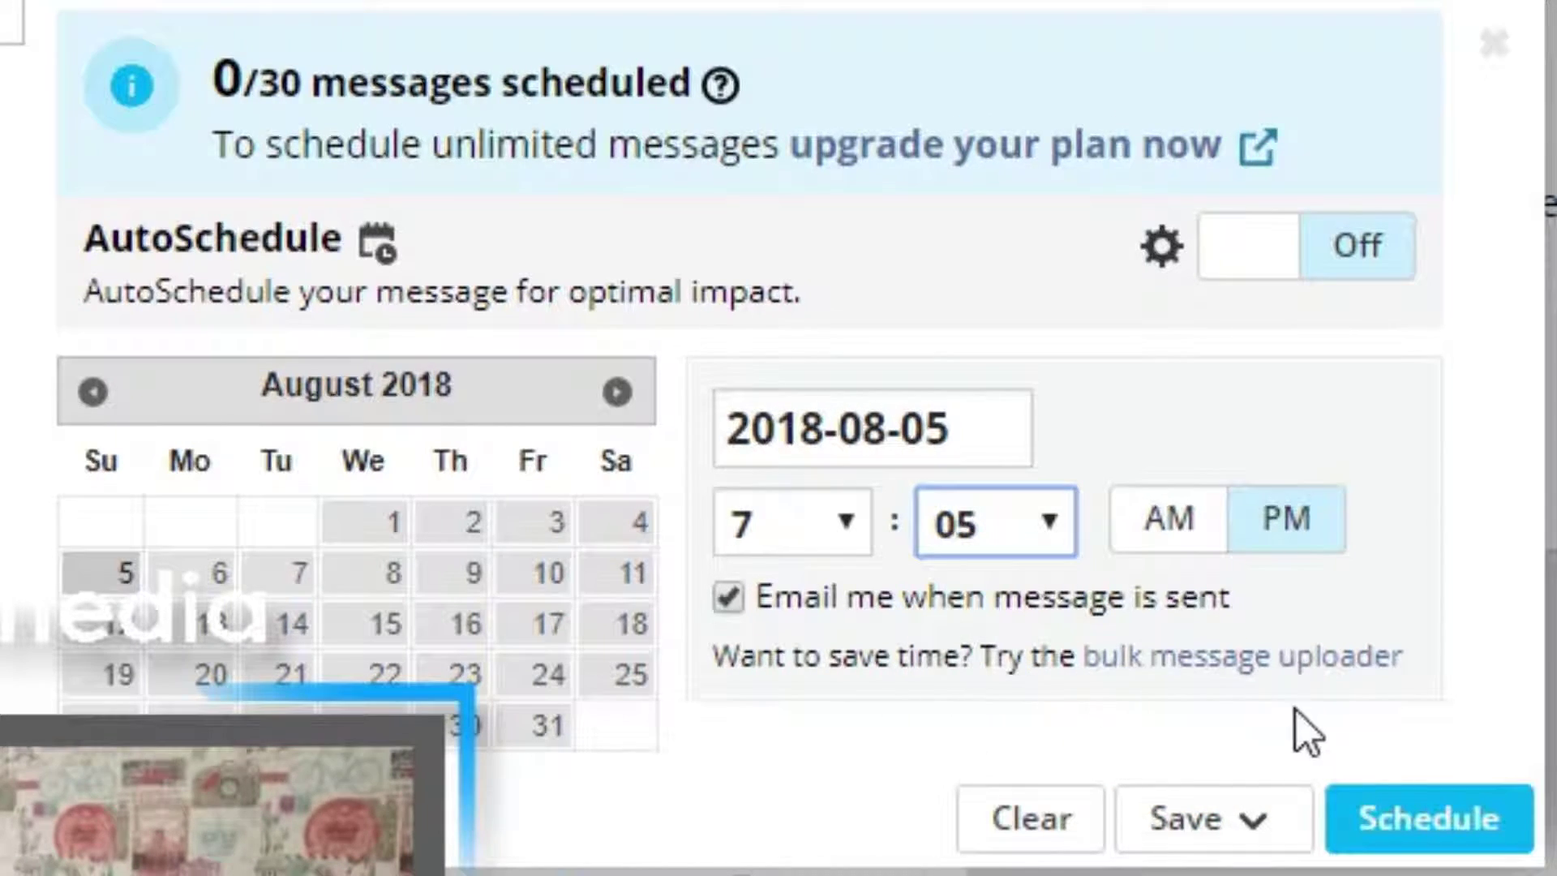
- Try out AutoSchedule for the message by switching it on and back off
{"action": "left_click", "coordinate": [1301, 266]}
{"action": "left_click", "coordinate": [1325, 258]}
{"action": "left_click", "coordinate": [1295, 268]}
{"action": "left_click", "coordinate": [1342, 272]}
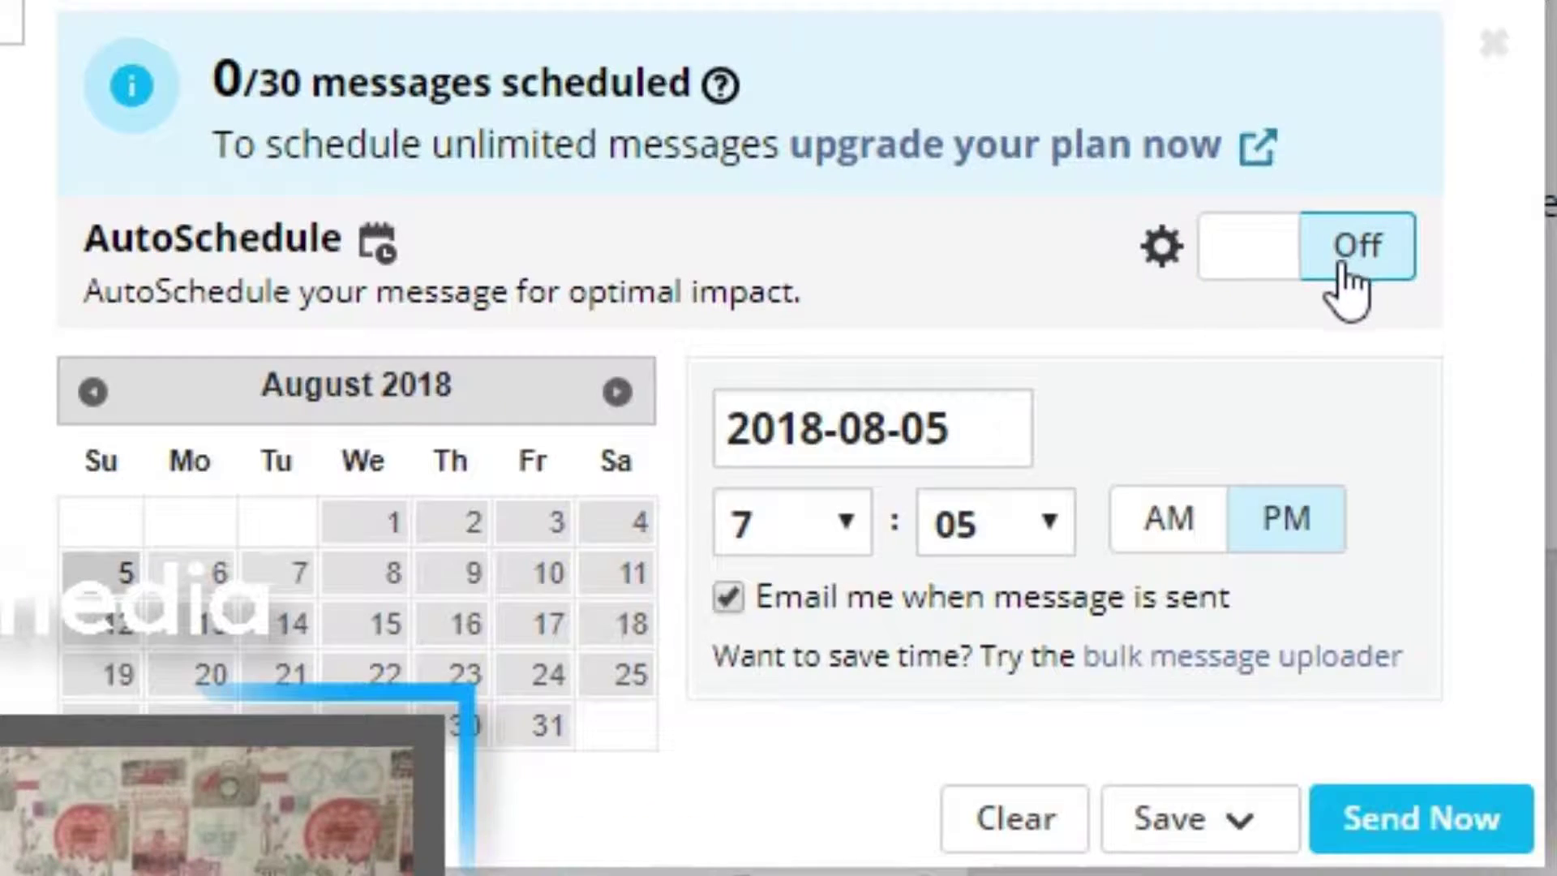
- Reselect August 5 as the sending date, schedule the message, and dismiss the content tip shown over the streams
{"action": "left_click", "coordinate": [120, 590]}
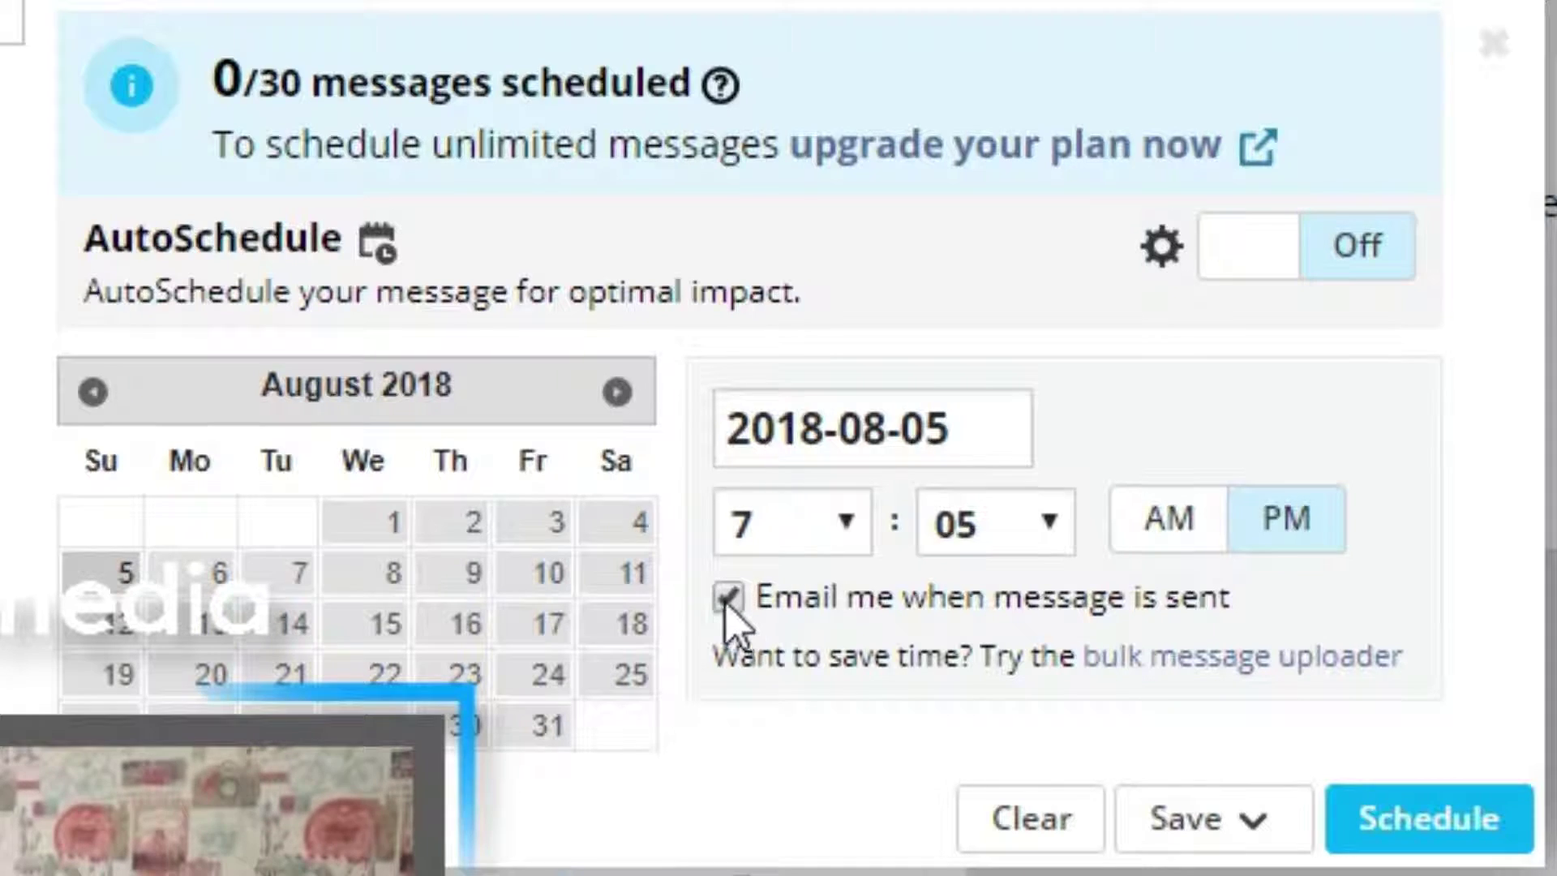
{"action": "left_click", "coordinate": [1396, 836]}
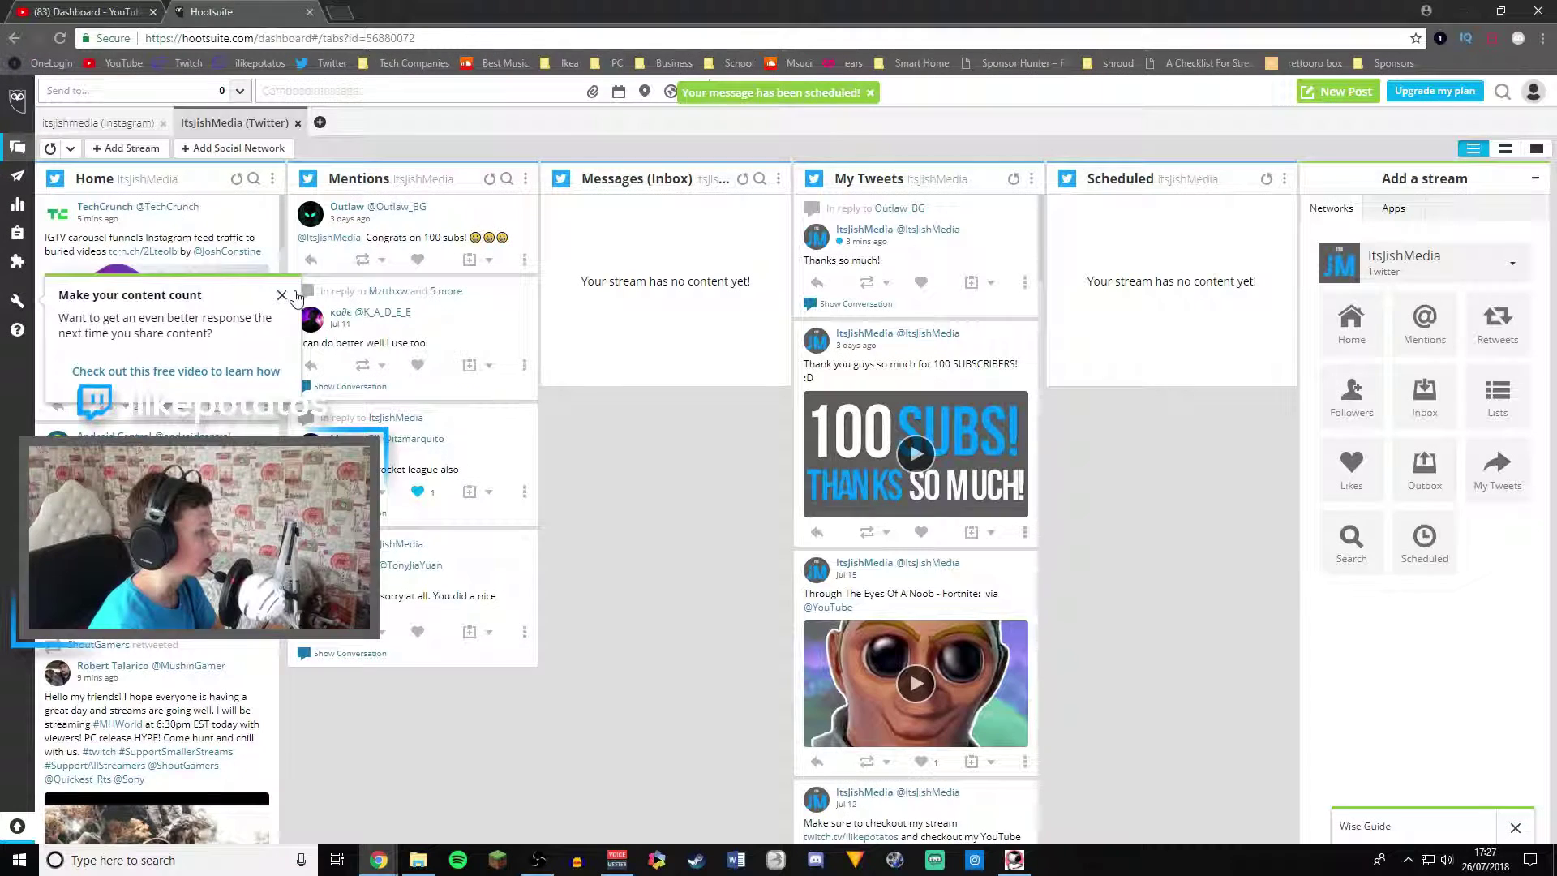
{"action": "left_click", "coordinate": [282, 297]}
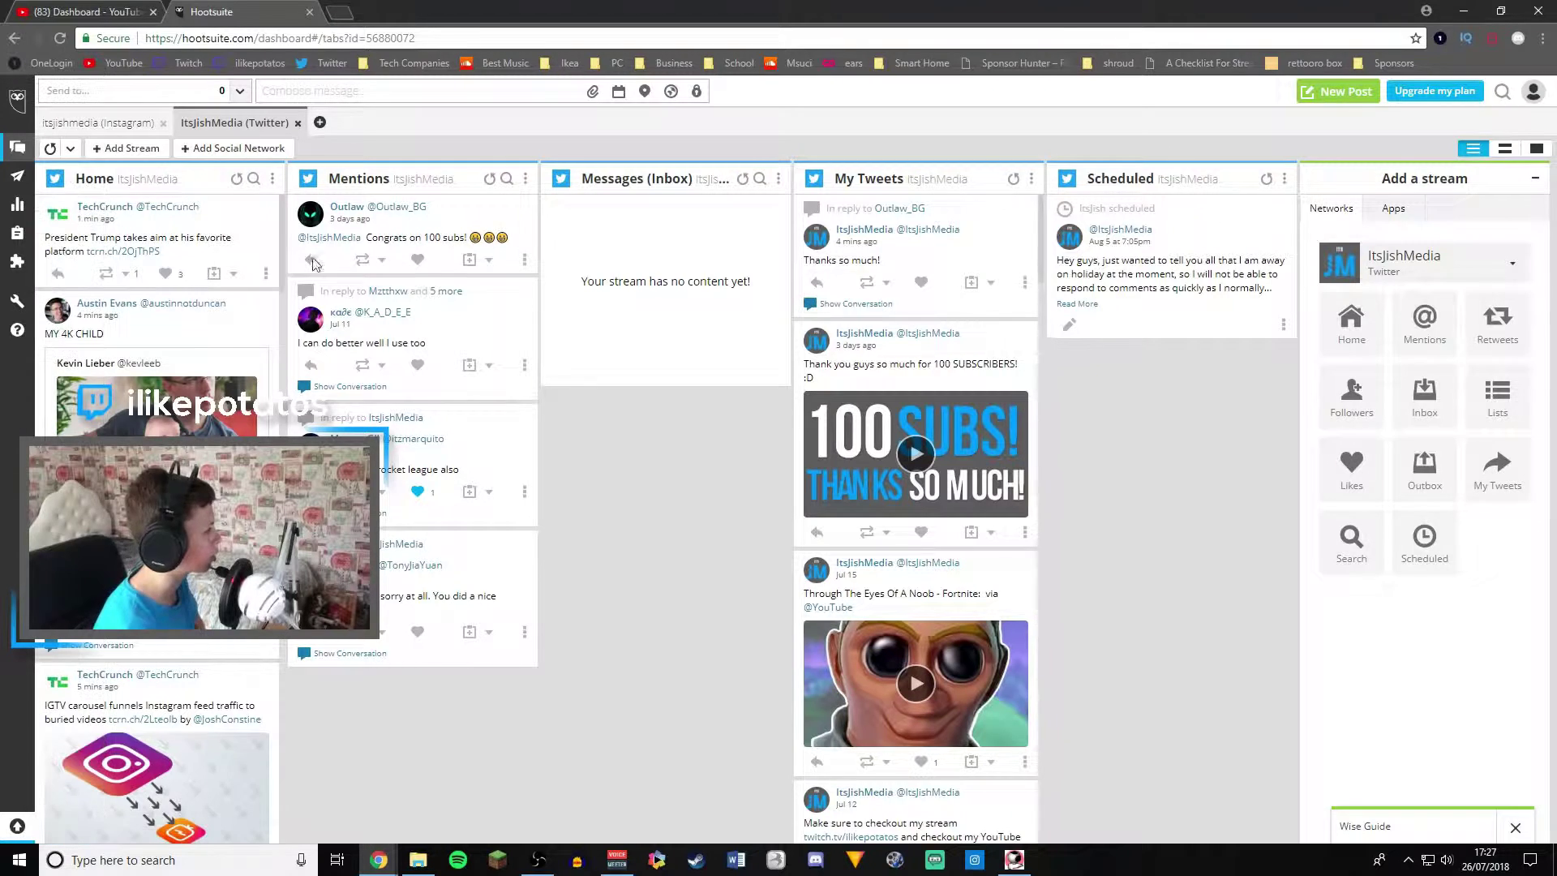
- Review the holiday message's date and time among the Publisher's scheduled messages and open it in the post editor
{"action": "left_click", "coordinate": [18, 185]}
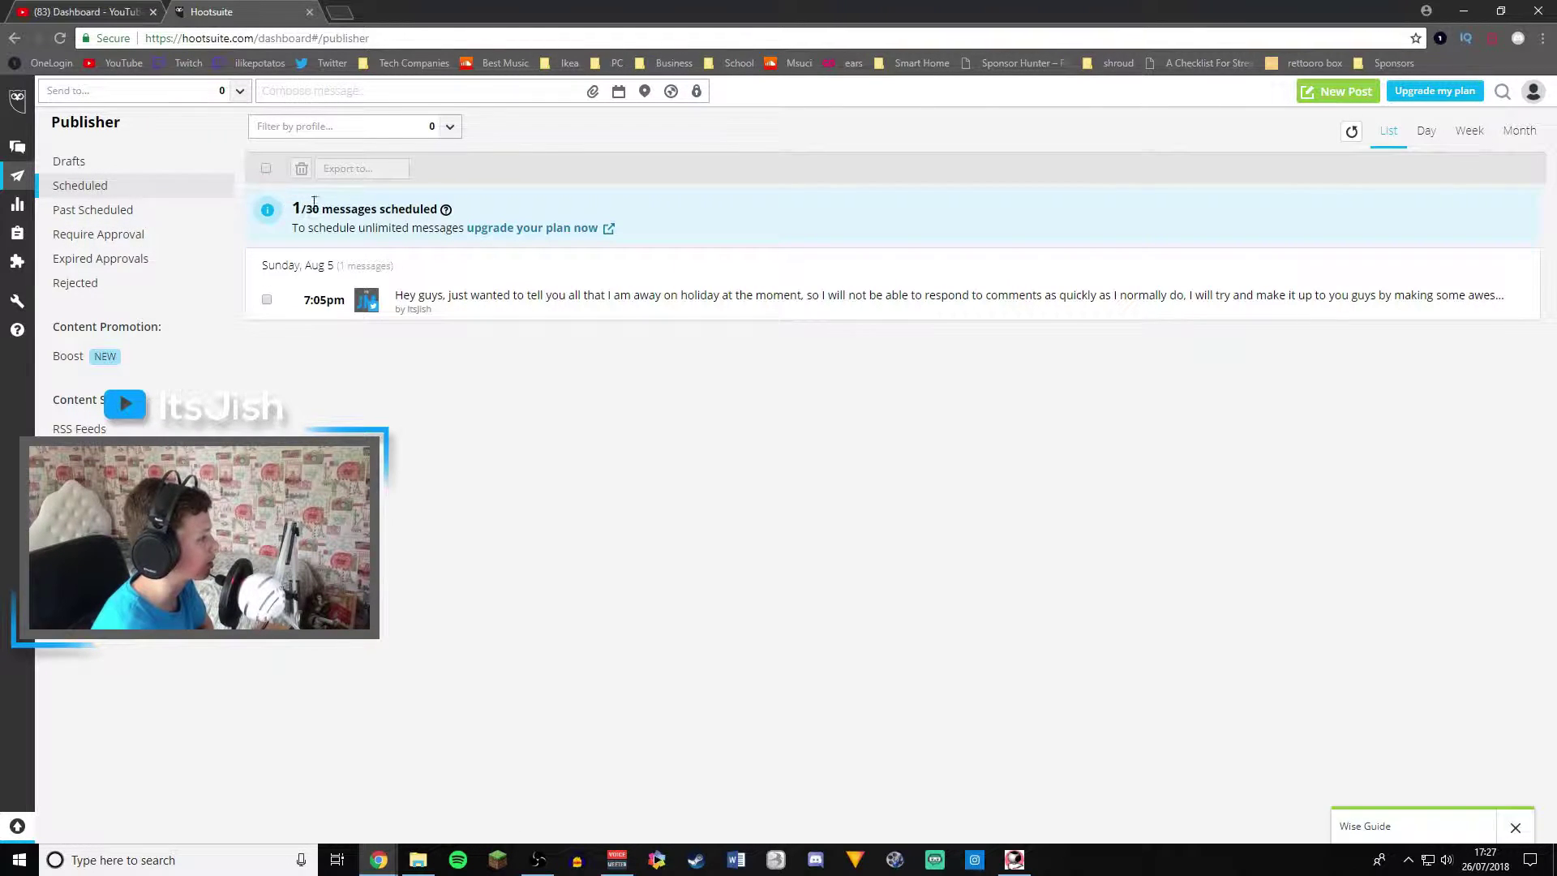
{"action": "mouse_move", "coordinate": [445, 213]}
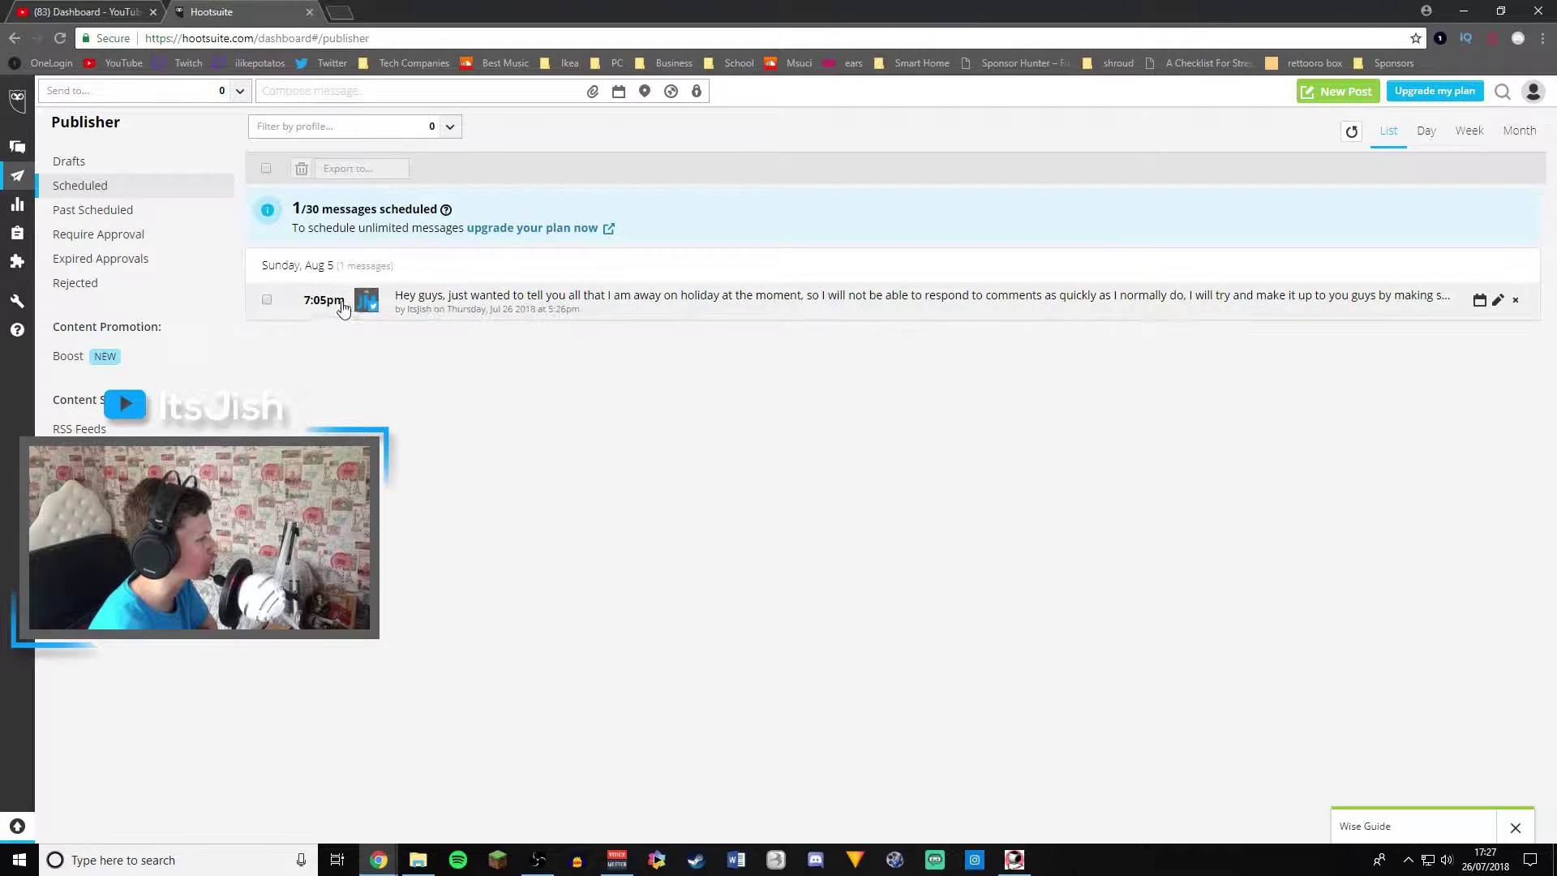
{"action": "left_click_drag", "start_coordinate": [262, 266], "coordinate": [345, 267]}
{"action": "left_click", "coordinate": [295, 267]}
{"action": "left_click", "coordinate": [345, 267]}
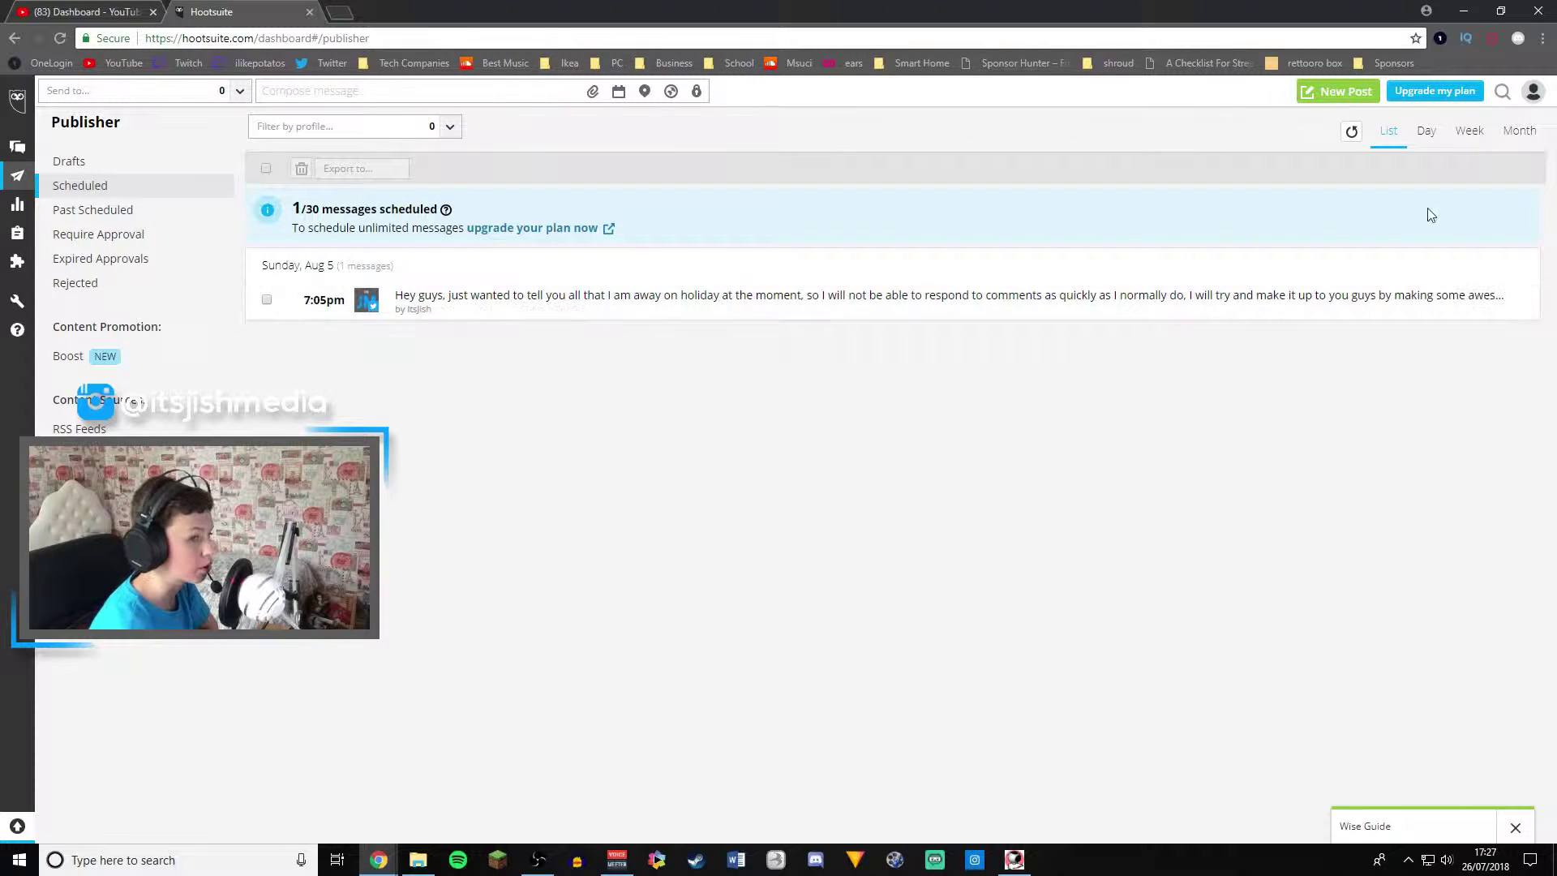
{"action": "left_click", "coordinate": [1499, 301]}
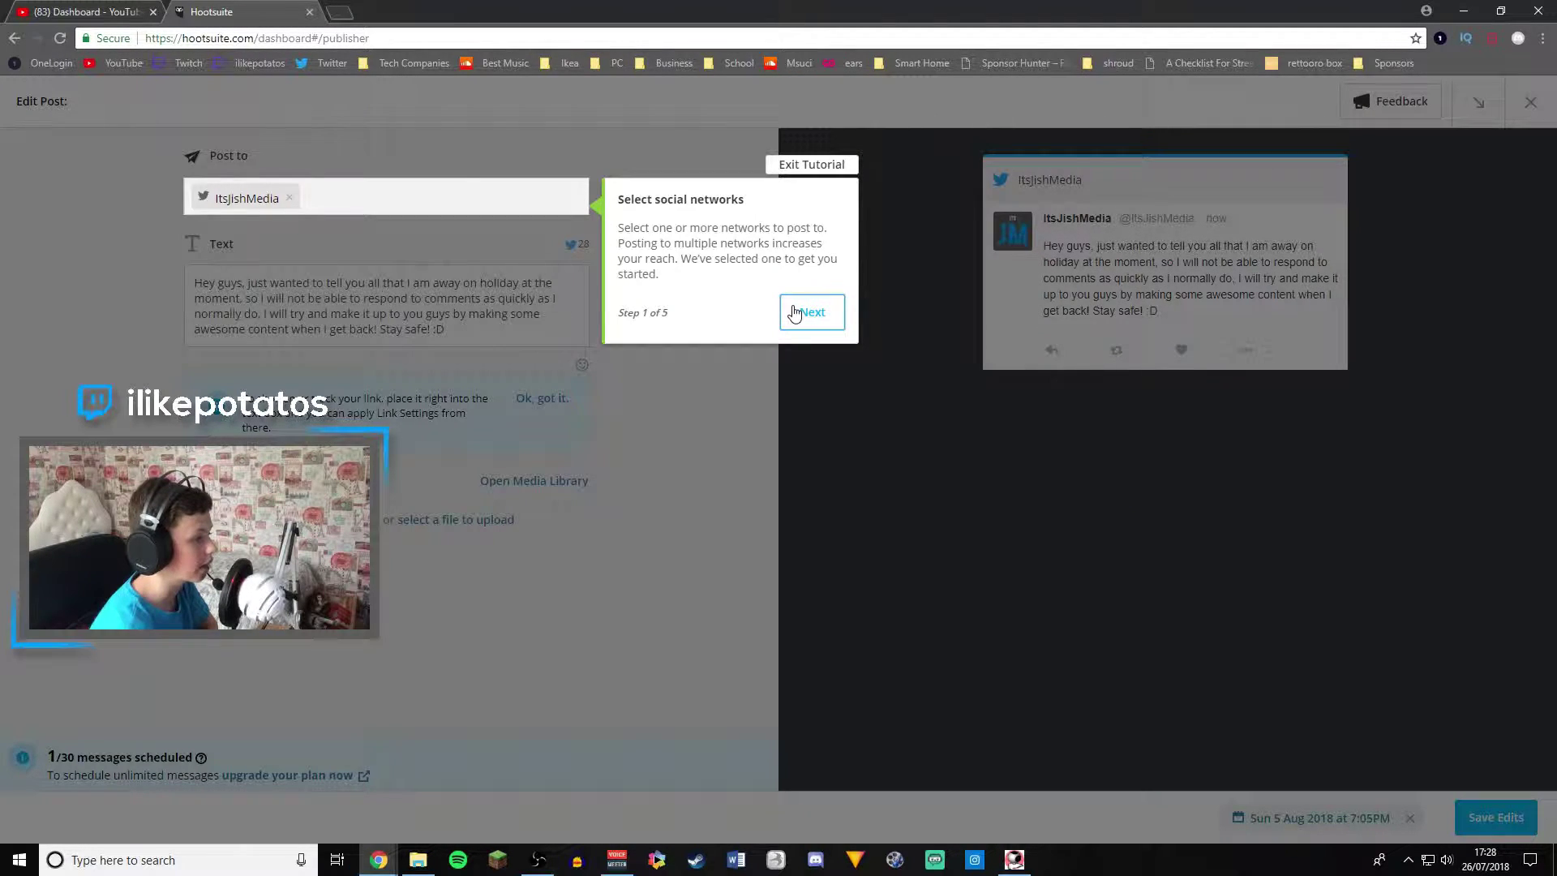
{"action": "left_click", "coordinate": [795, 313]}
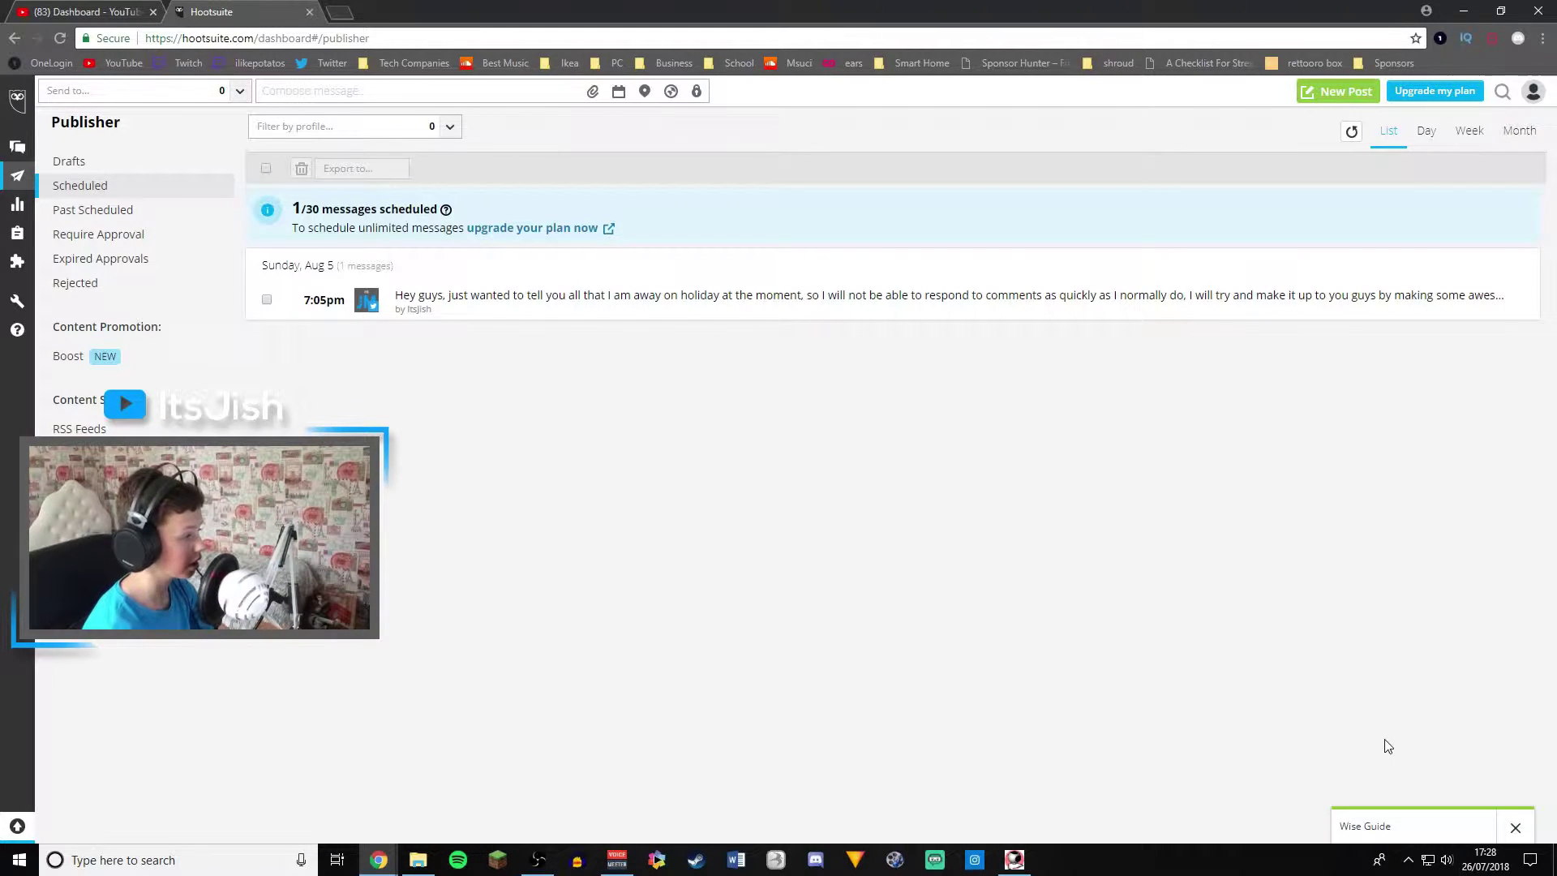
- Choose the Instagram profile as the account to post to and collapse the message composer
{"action": "left_click", "coordinate": [236, 92]}
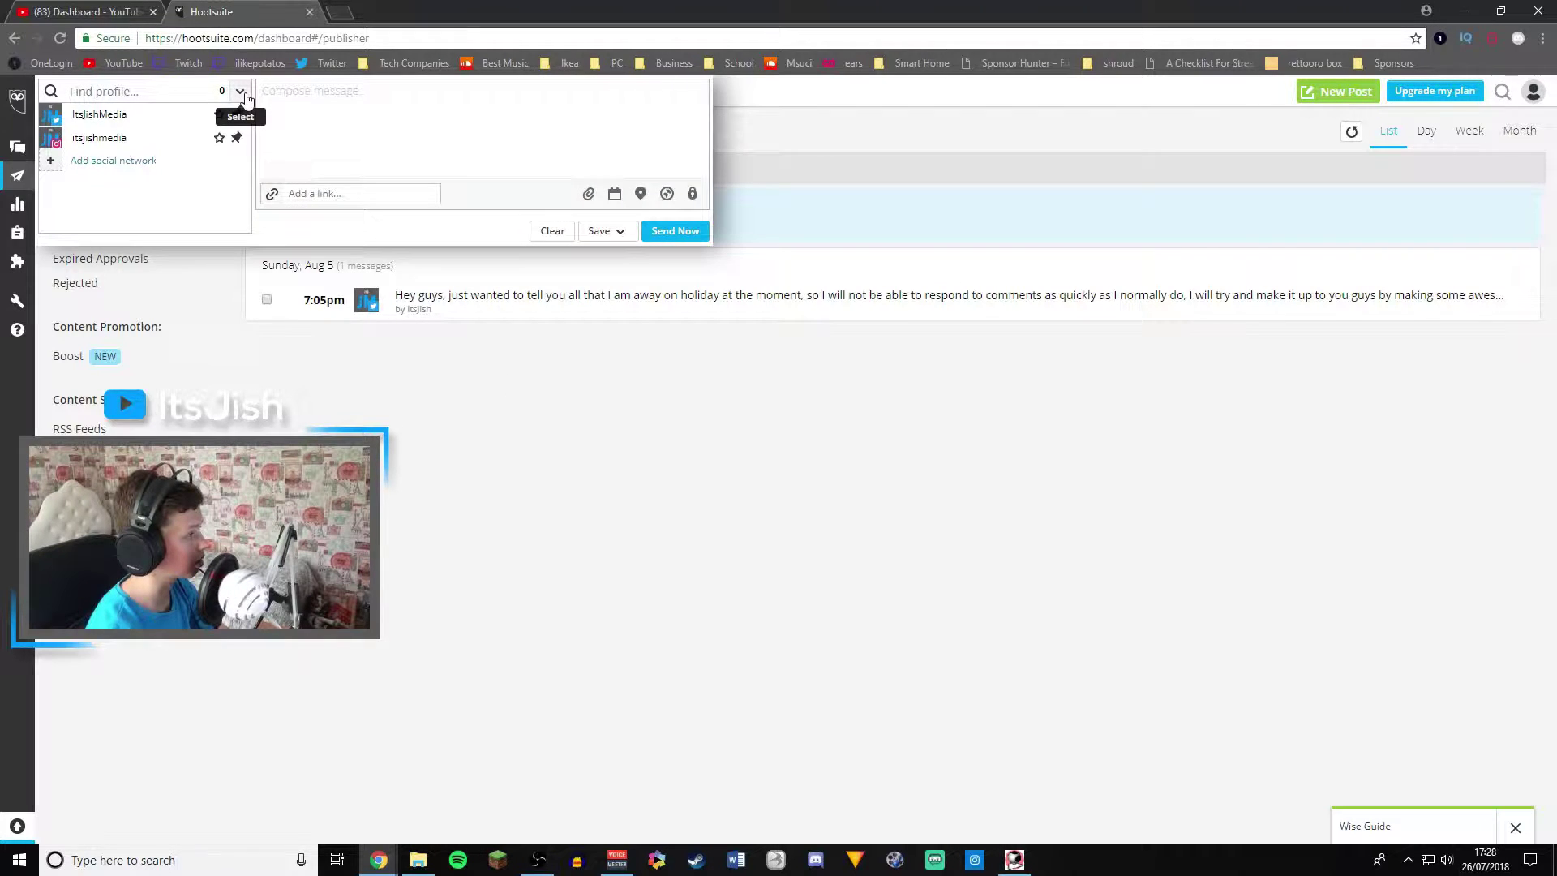
{"action": "left_click", "coordinate": [126, 144]}
{"action": "left_click", "coordinate": [784, 436]}
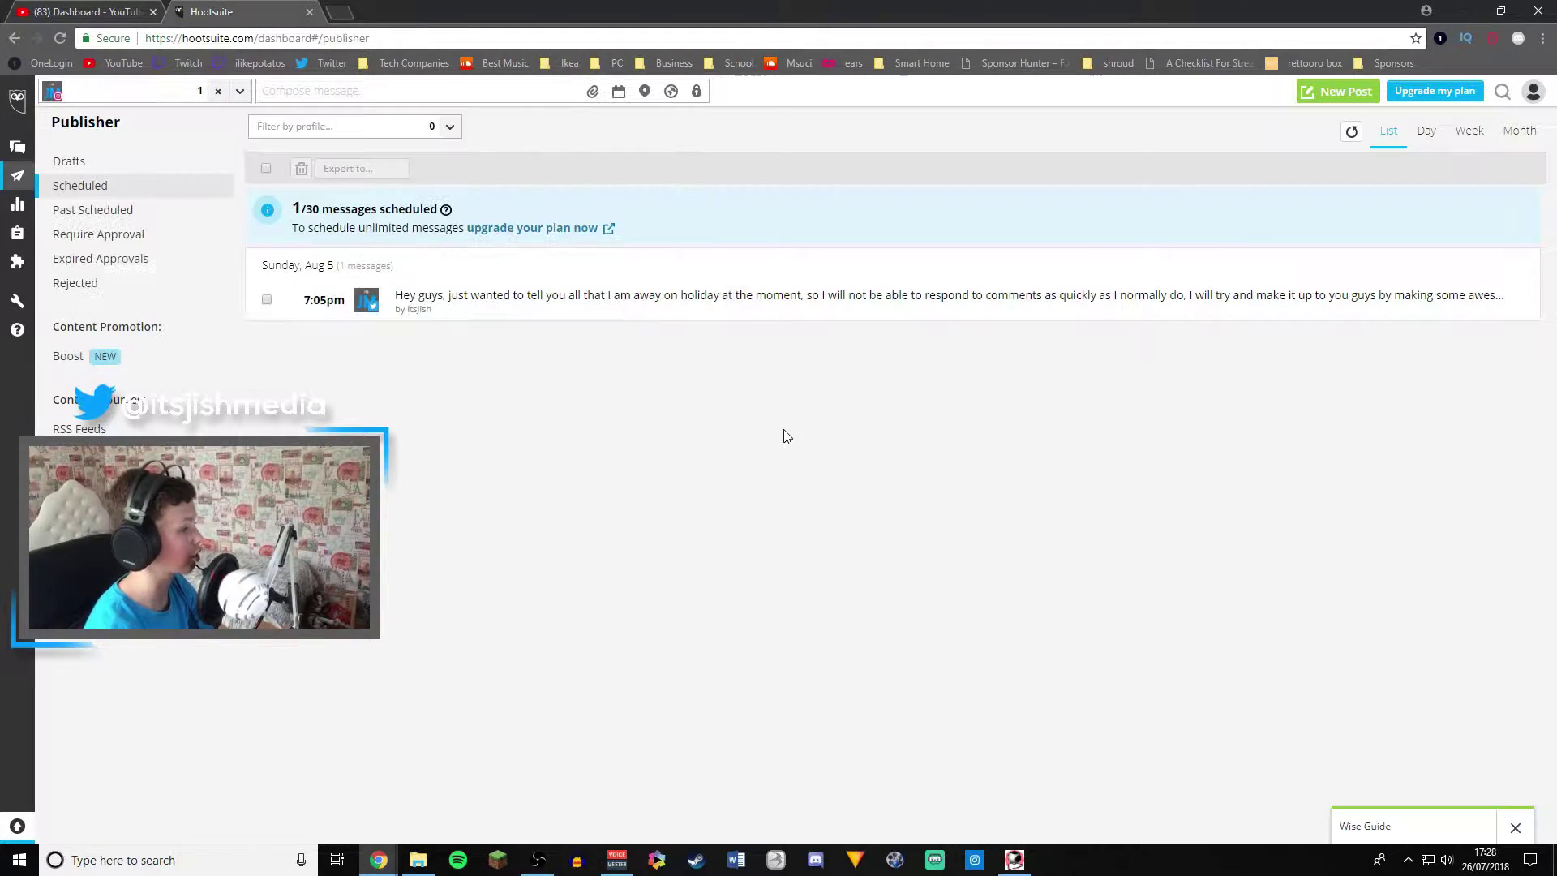